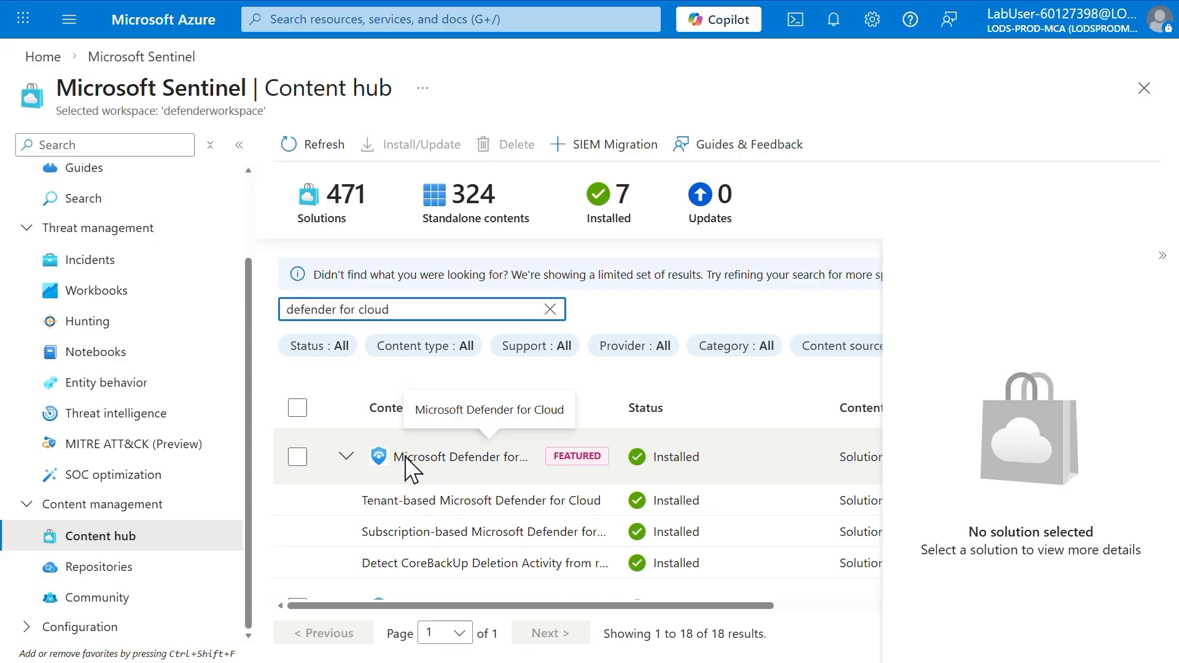
Open the connector page of Subscription-based Microsoft Defender for Cloud (Legacy) from the installed Microsoft Defender for Cloud solution
{"action": "left_click", "coordinate": [571, 456]}
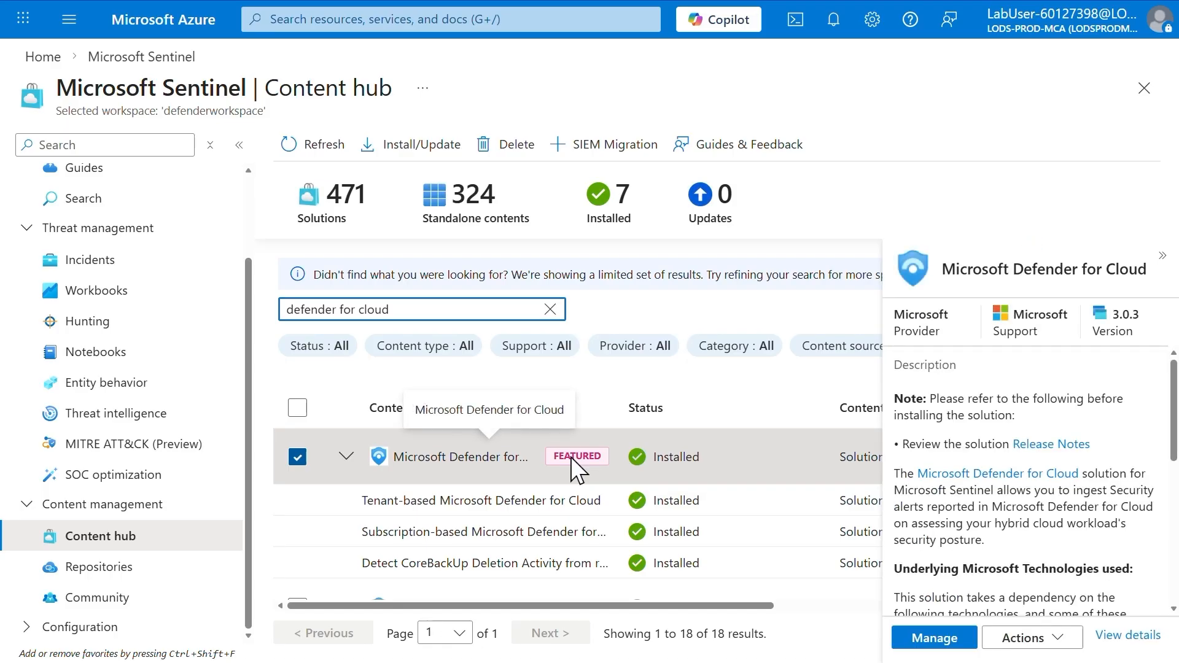
{"action": "left_click", "coordinate": [935, 638]}
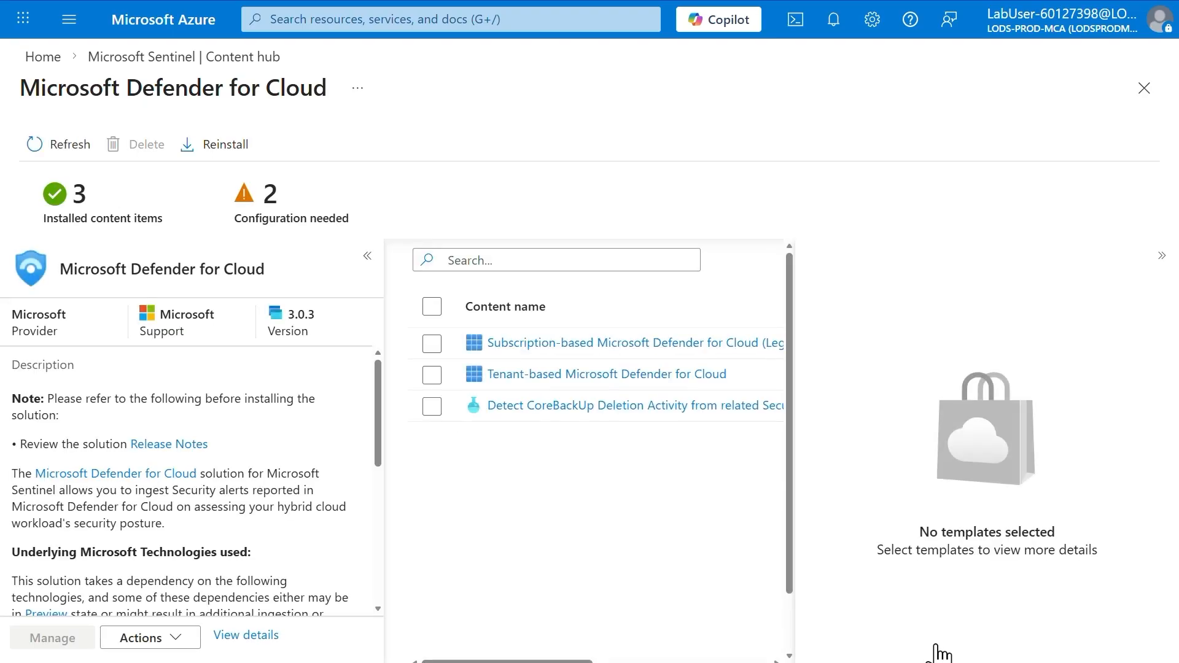
{"action": "left_click", "coordinate": [433, 346]}
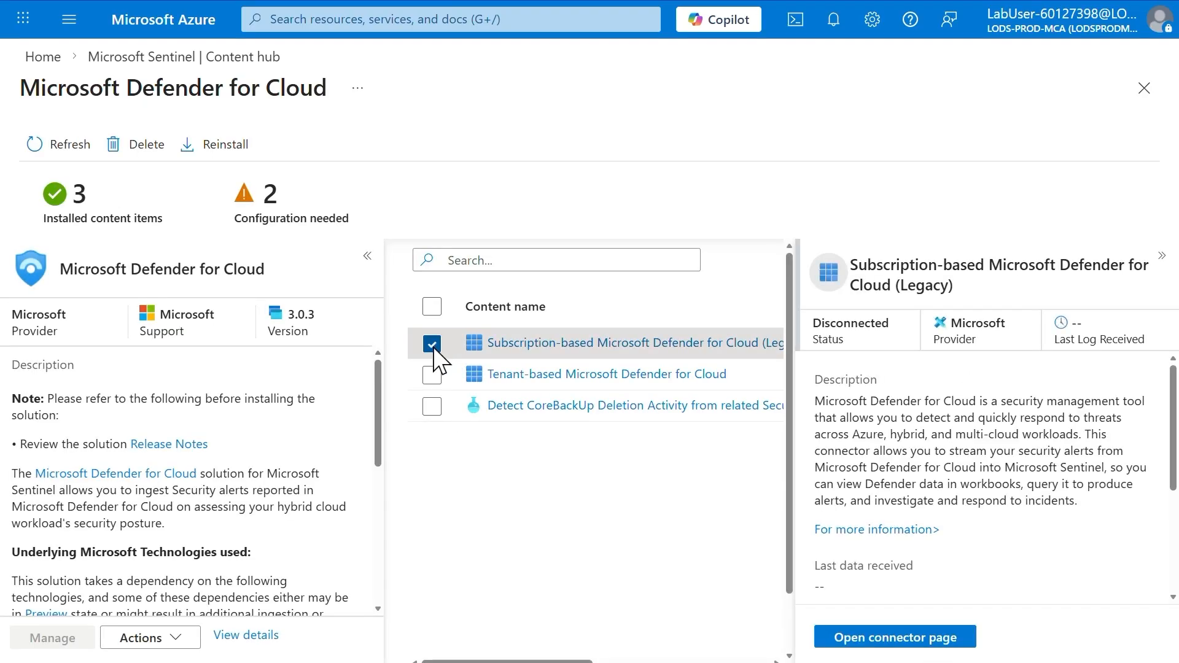
{"action": "left_click", "coordinate": [930, 626]}
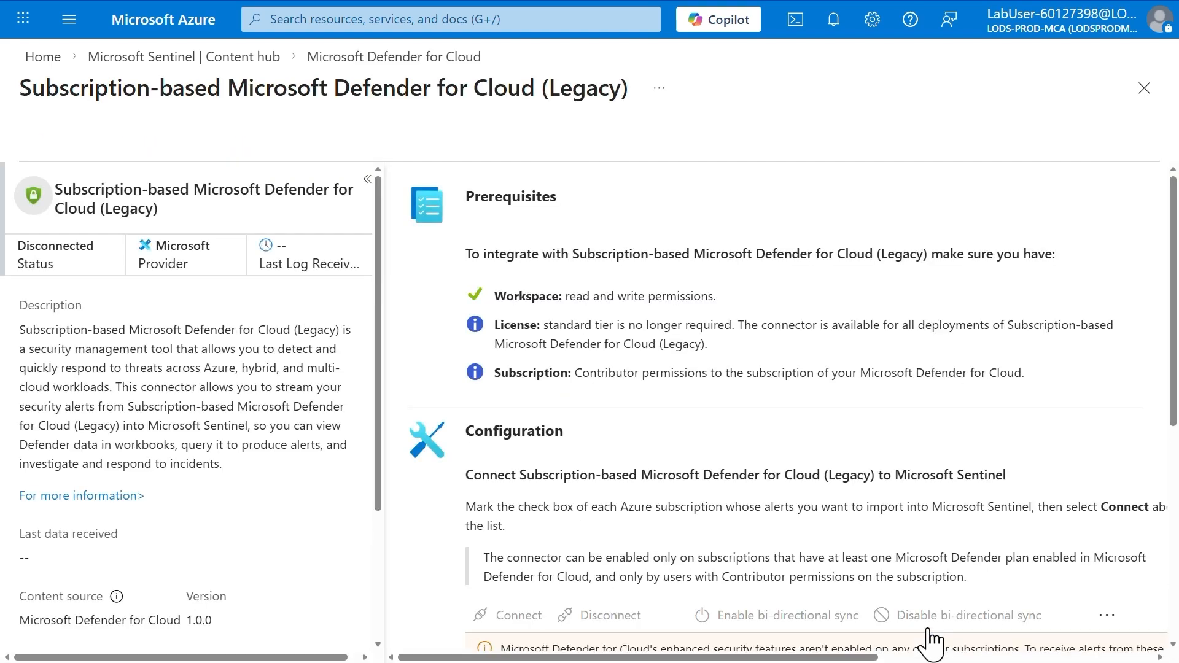
Connect the MOCPL-lod52293469 subscription with bi-directional sync set to Enabled, and return to the Content hub
{"action": "scroll", "coordinate": [931, 642], "scroll_direction": "down", "scroll_amount": 5}
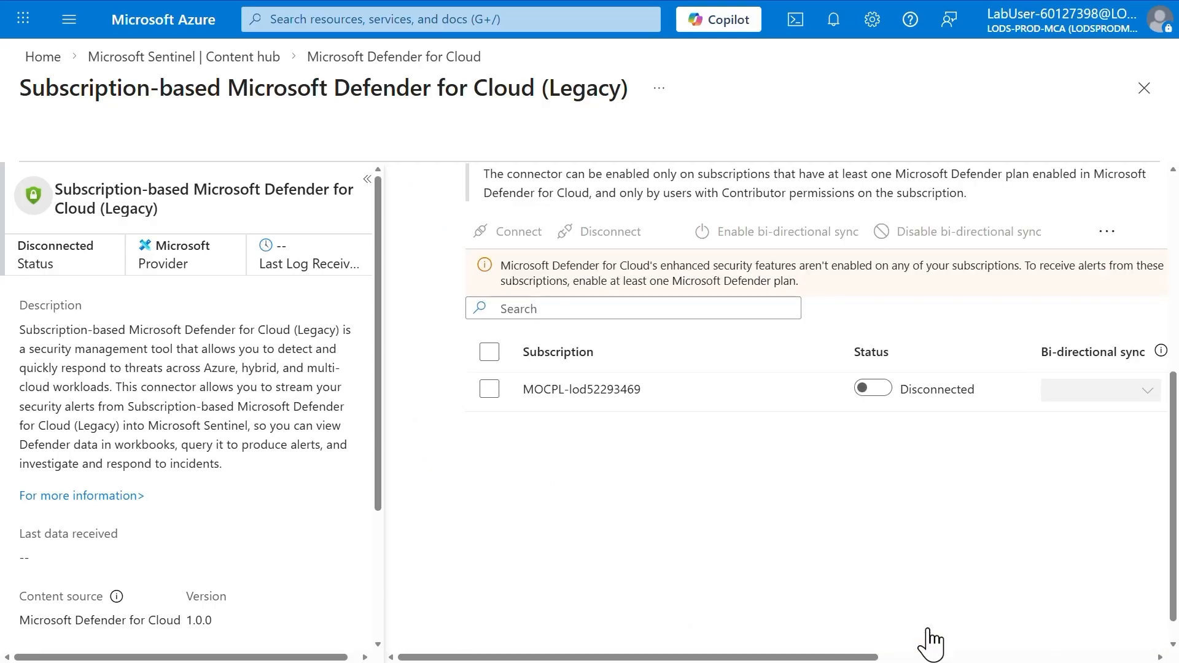
{"action": "left_click", "coordinate": [882, 389]}
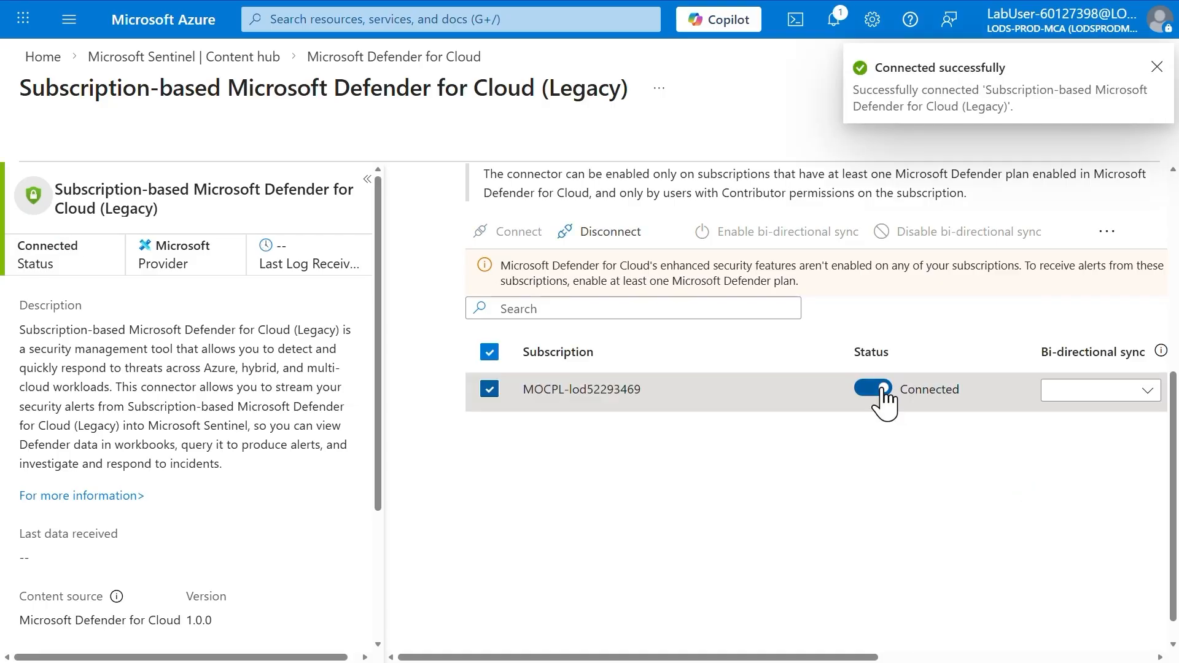
{"action": "left_click", "coordinate": [1080, 391]}
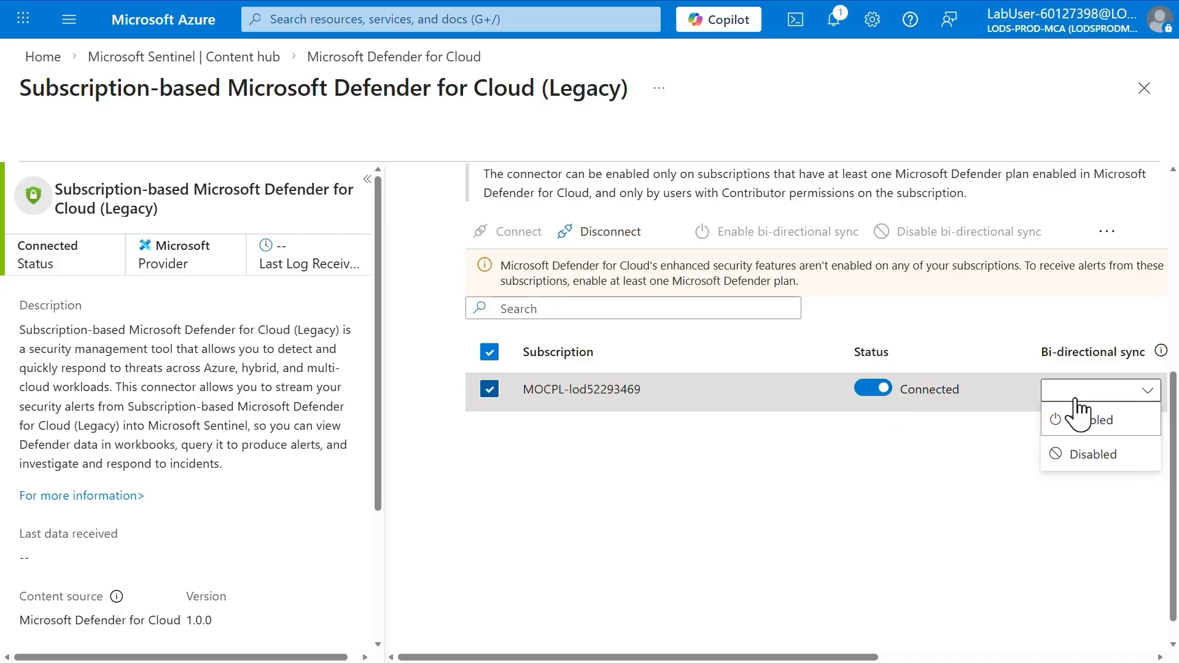
{"action": "left_click", "coordinate": [1096, 422]}
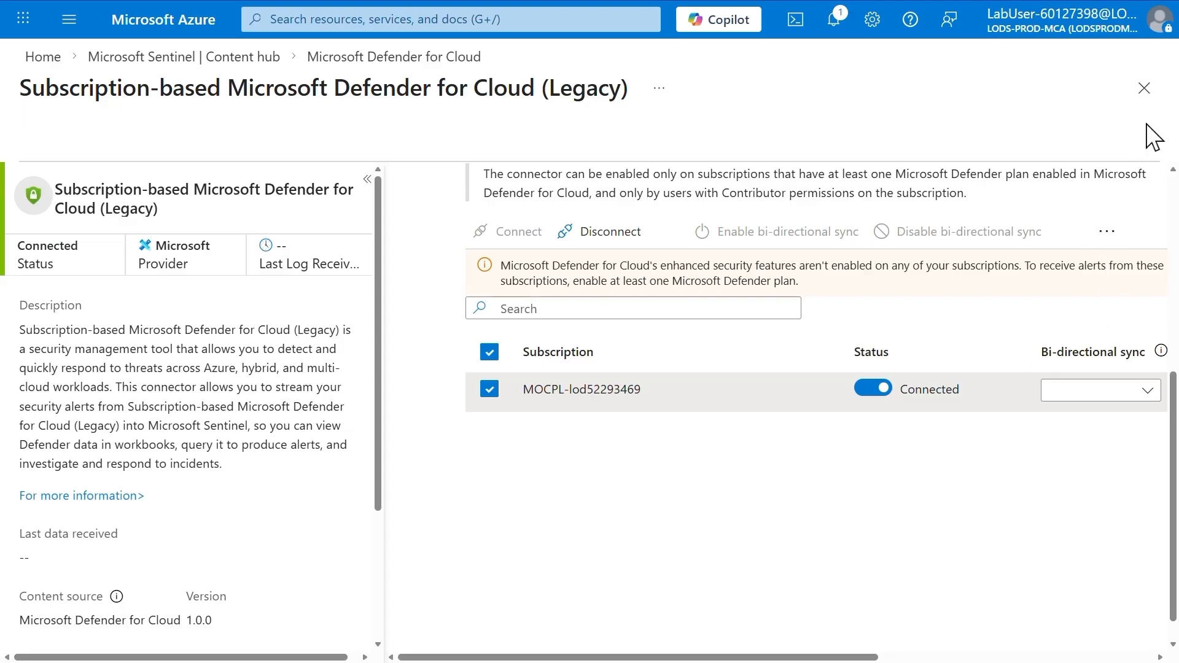
{"action": "left_click", "coordinate": [1143, 88]}
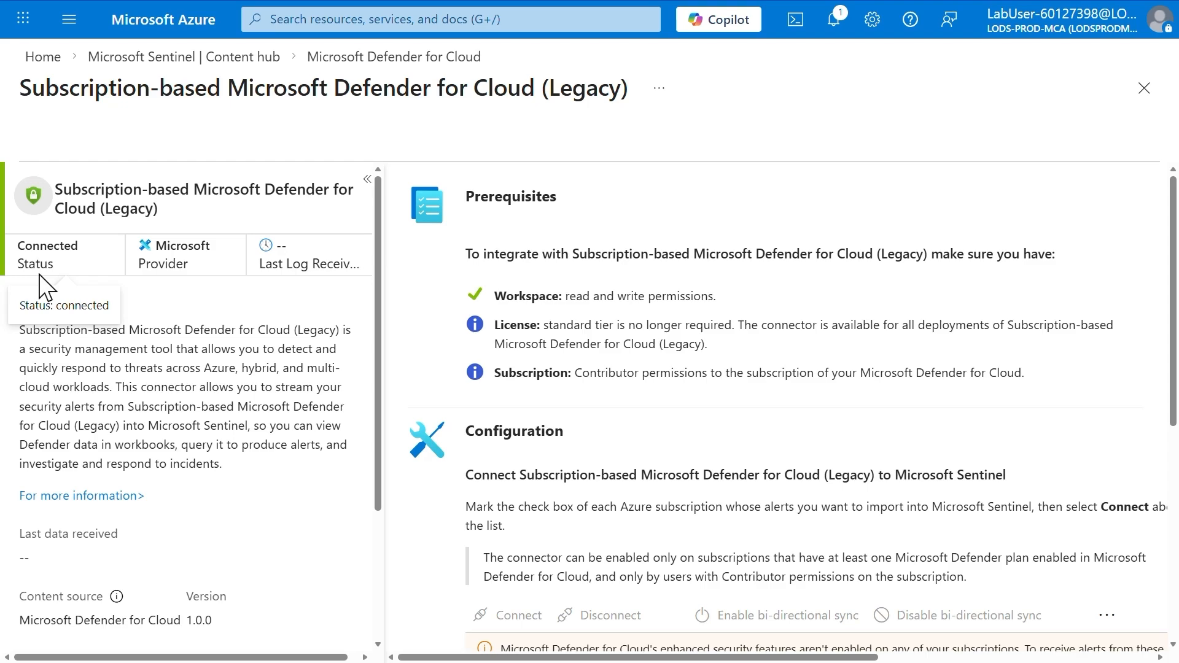
{"action": "left_click", "coordinate": [1145, 98]}
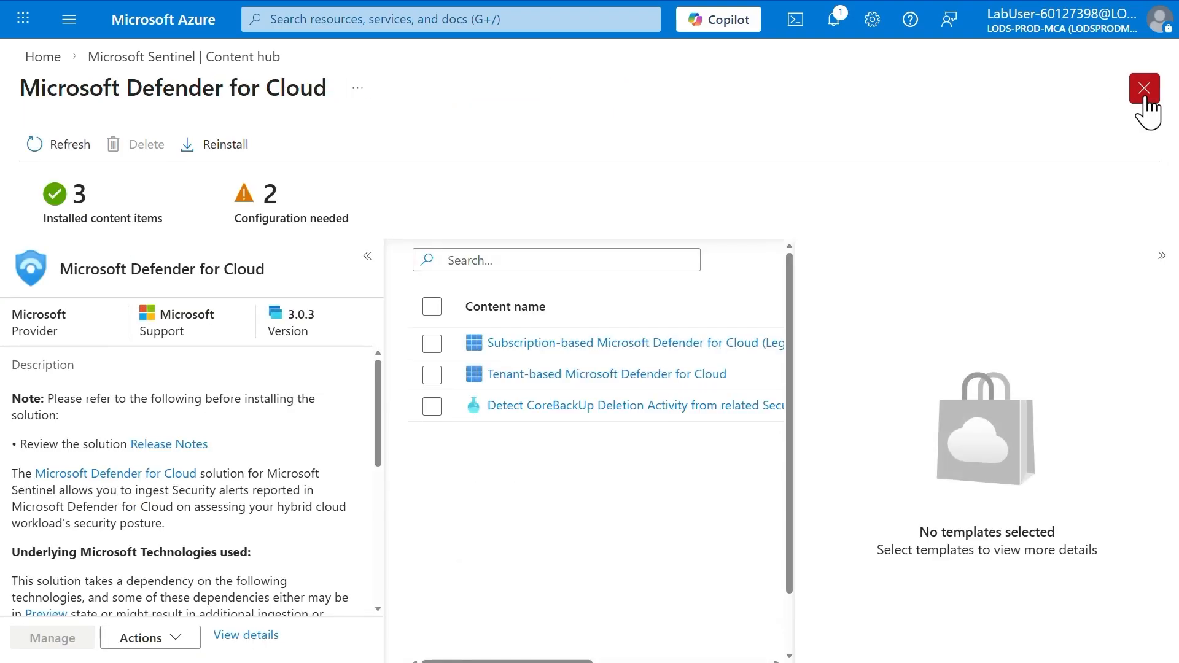
{"action": "left_click", "coordinate": [1144, 95]}
Find the Azure Activity solution in the Content hub and open its Azure Activity data connector page
{"action": "type", "text": "azure activ"}
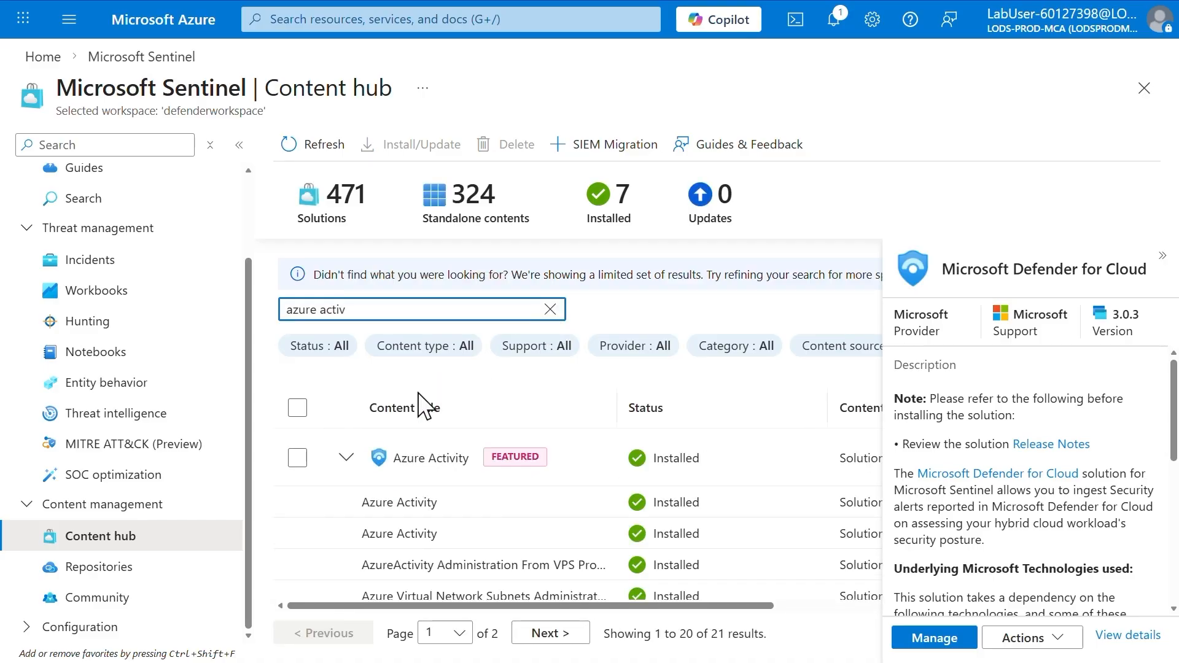
{"action": "left_click", "coordinate": [422, 461]}
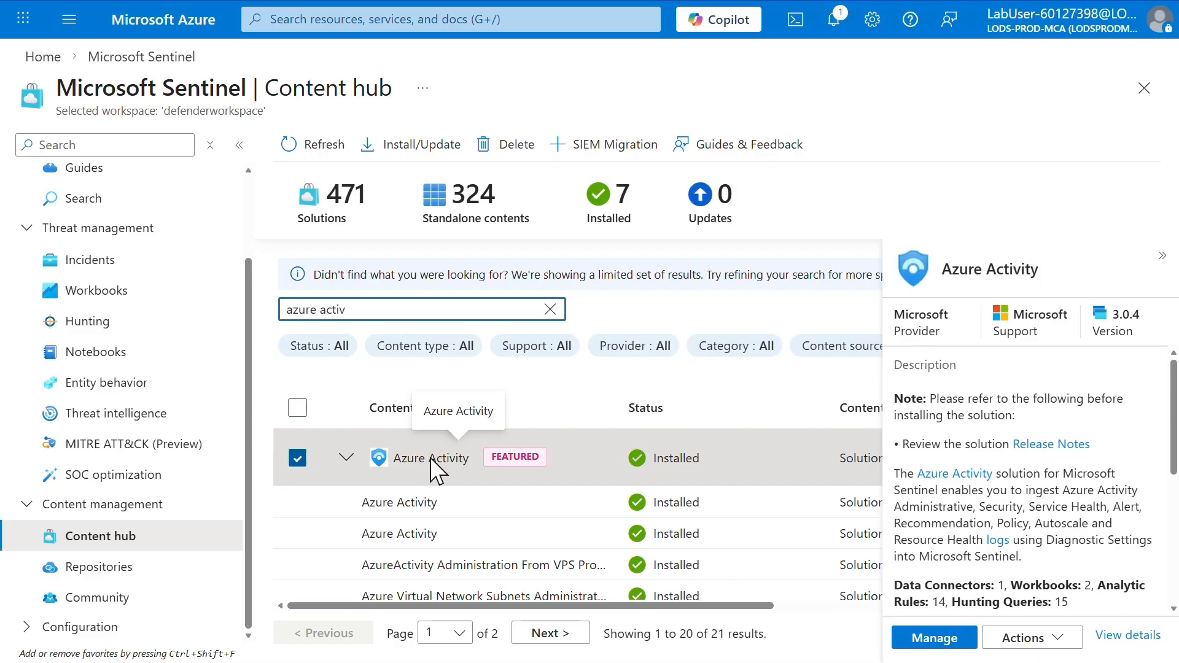
{"action": "left_click", "coordinate": [934, 639]}
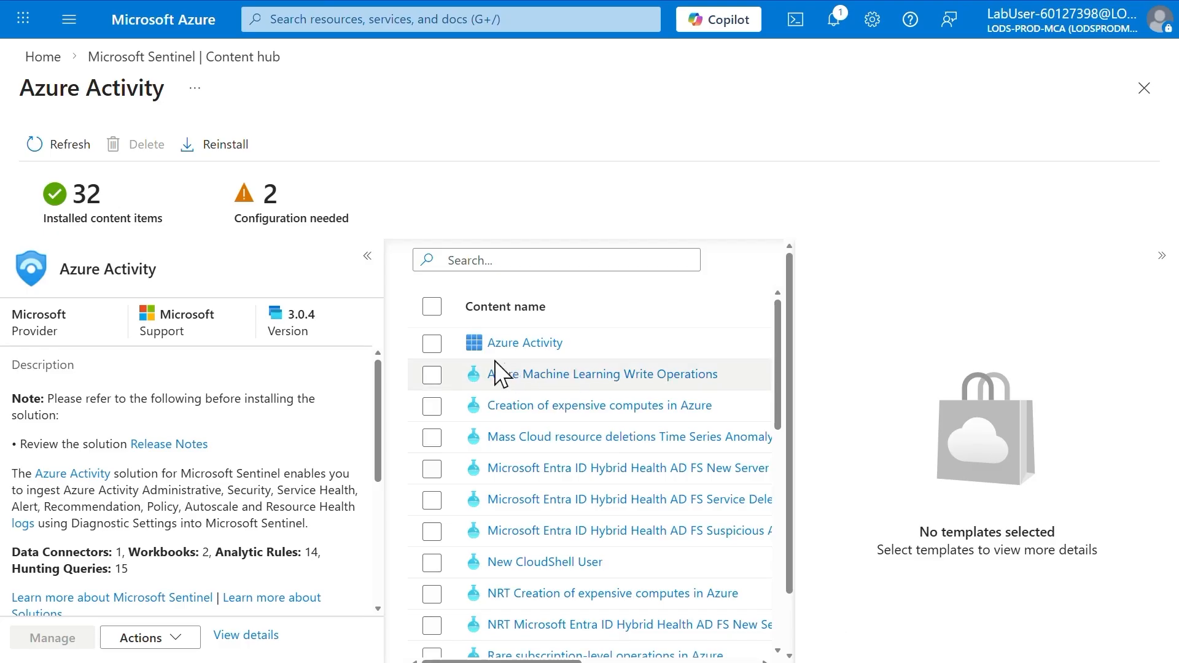
{"action": "left_click", "coordinate": [433, 351]}
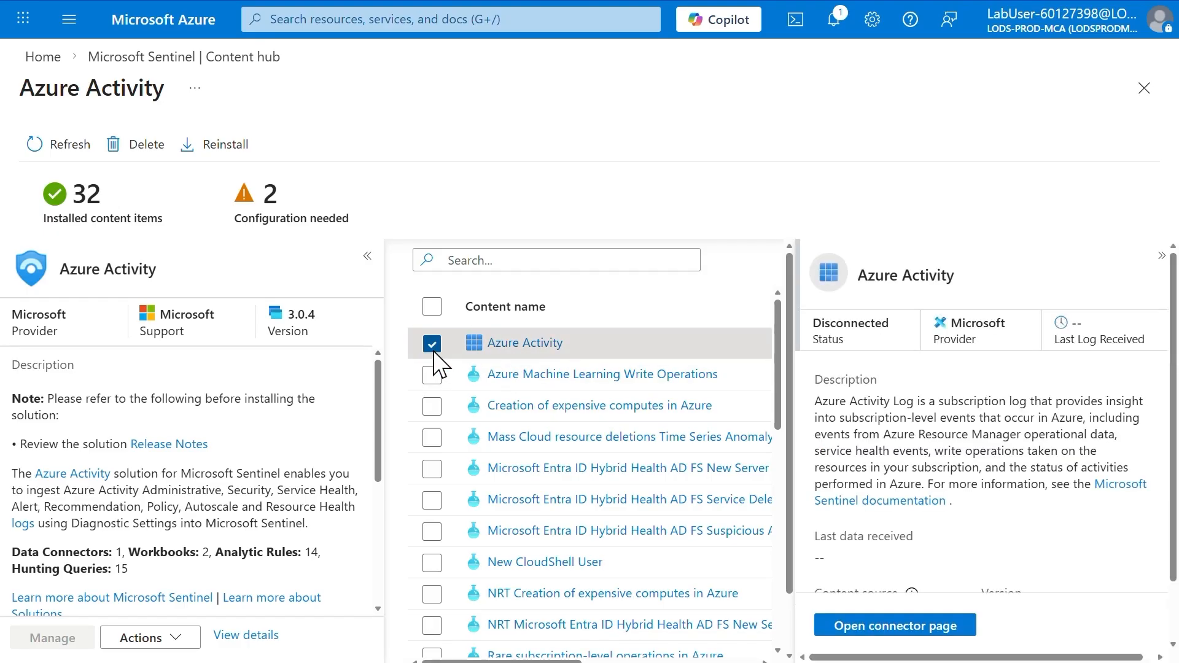
{"action": "left_click", "coordinate": [869, 632]}
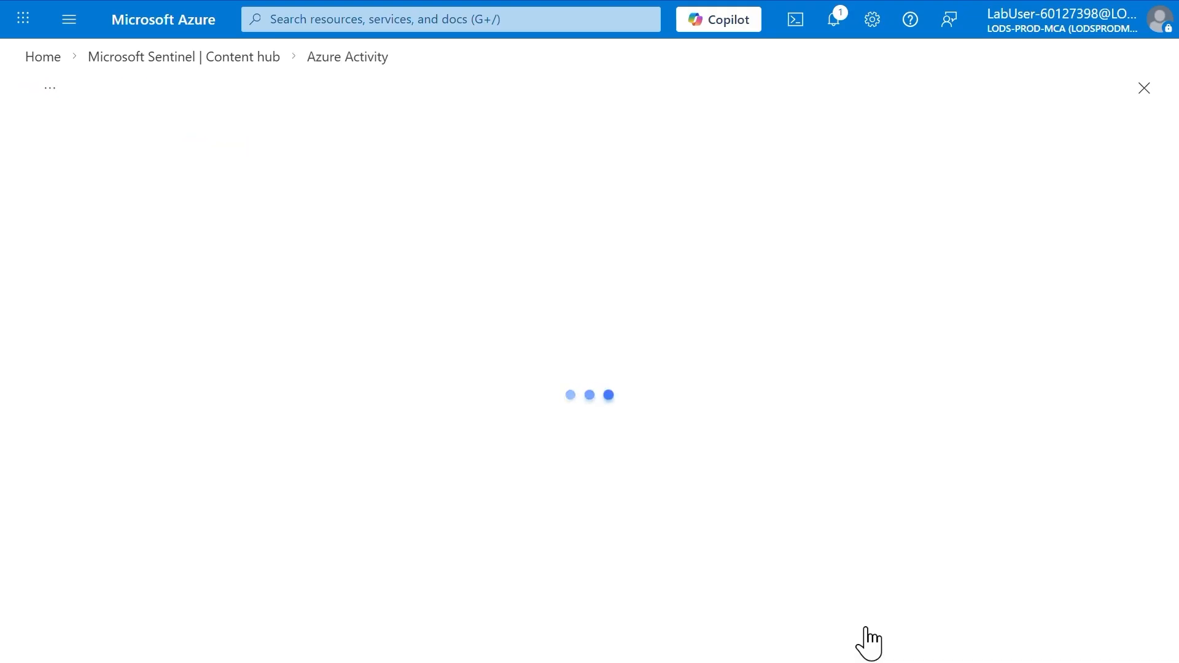
Launch the Azure Policy Assignment wizard and set the assignment scope to the MOCPL-lod52293469 subscription
{"action": "scroll", "coordinate": [867, 641], "scroll_direction": "down", "scroll_amount": 5}
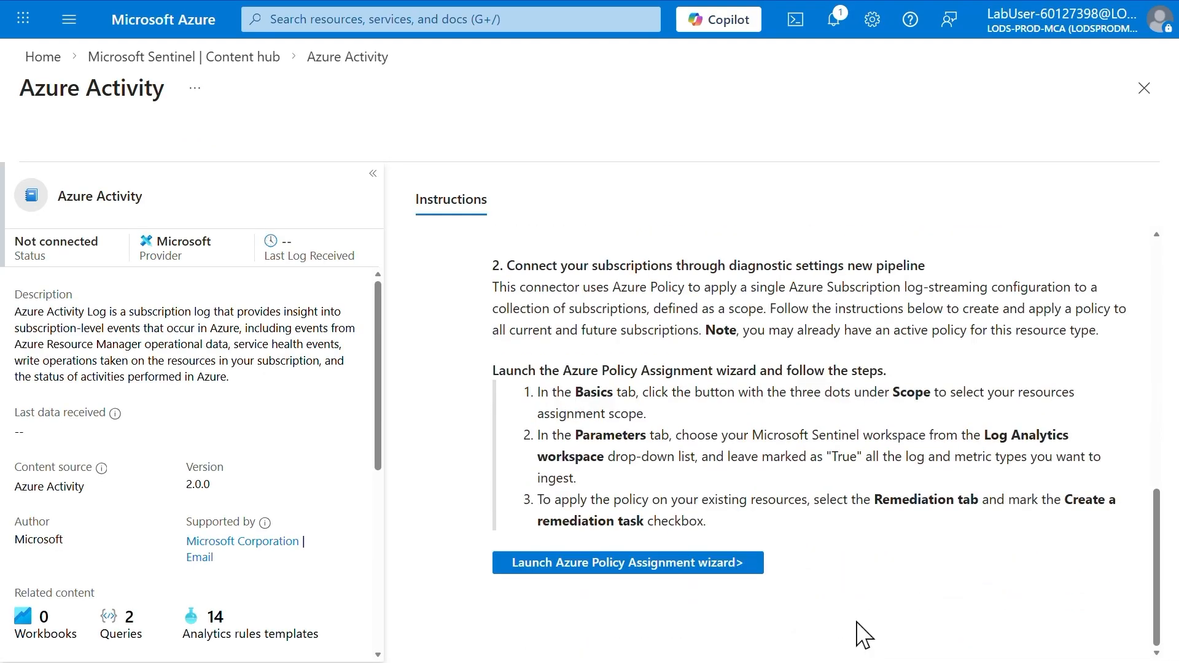
{"action": "left_click", "coordinate": [624, 562]}
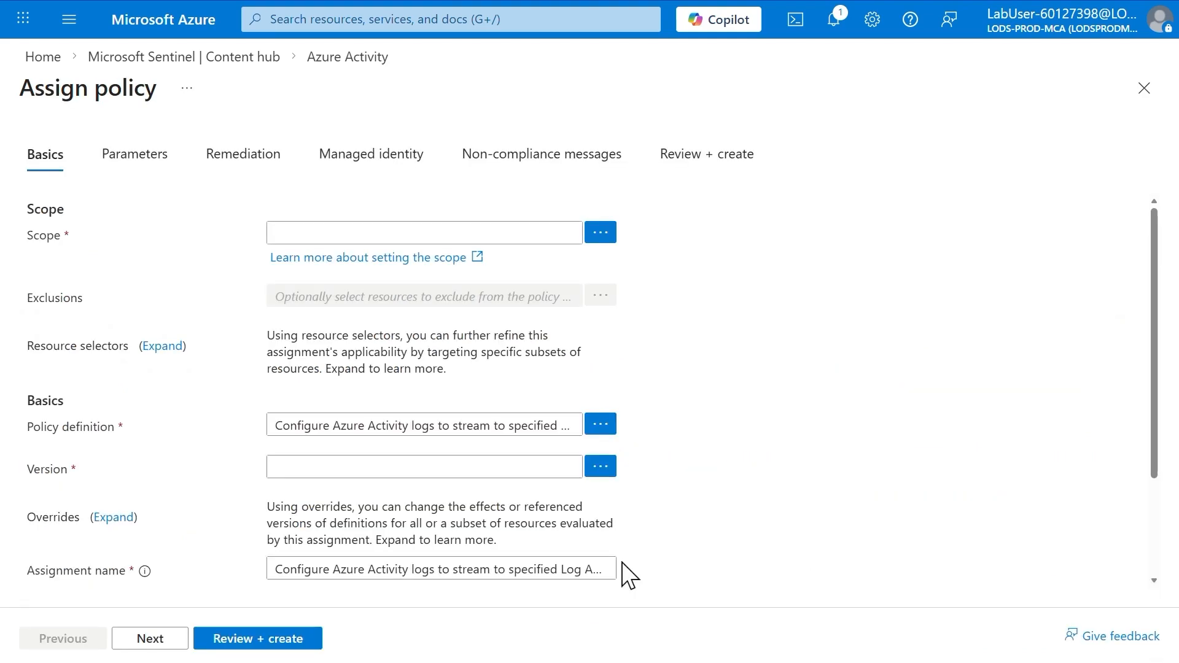
{"action": "left_click", "coordinate": [602, 235]}
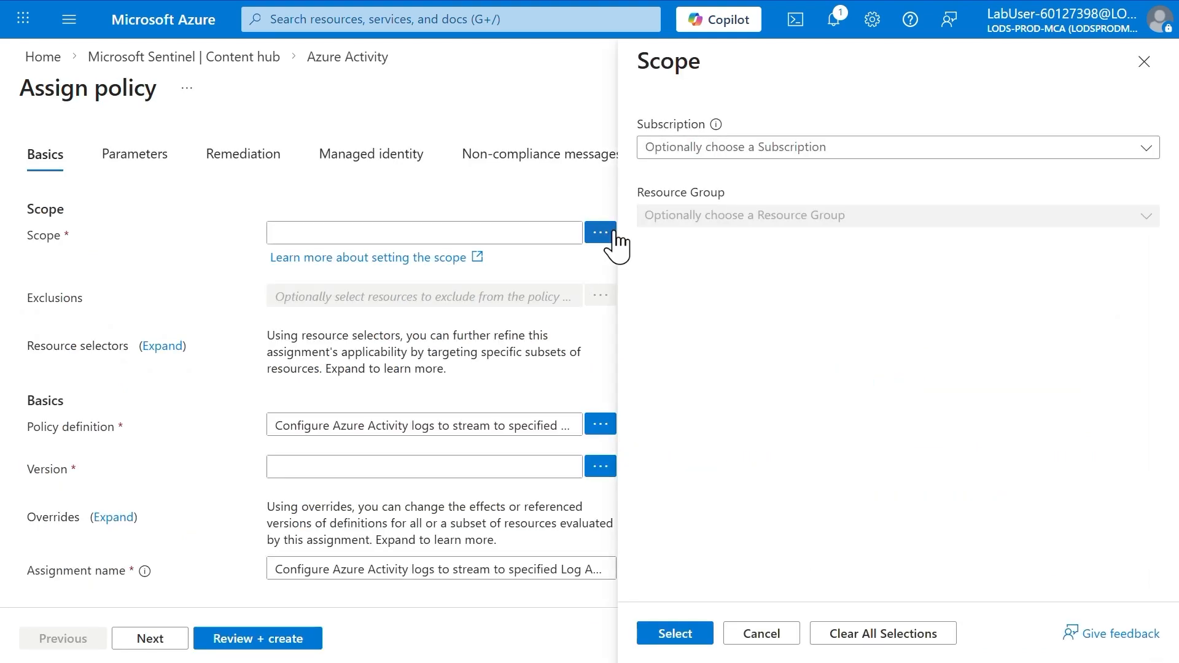
{"action": "left_click", "coordinate": [749, 149]}
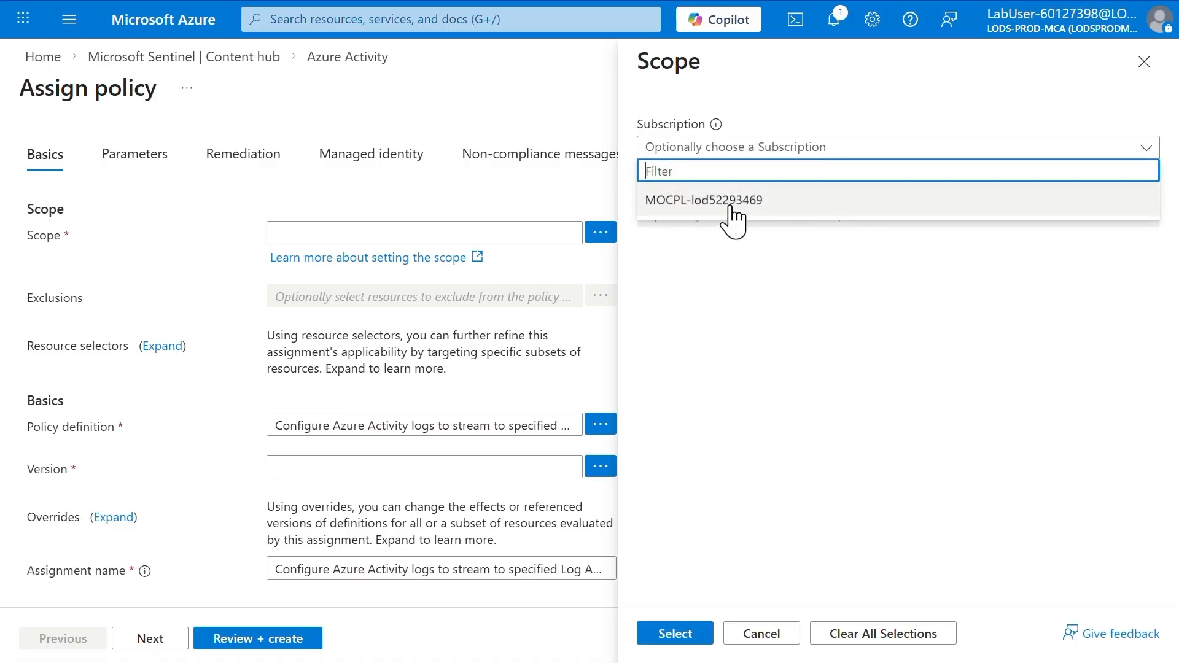
{"action": "left_click", "coordinate": [730, 204]}
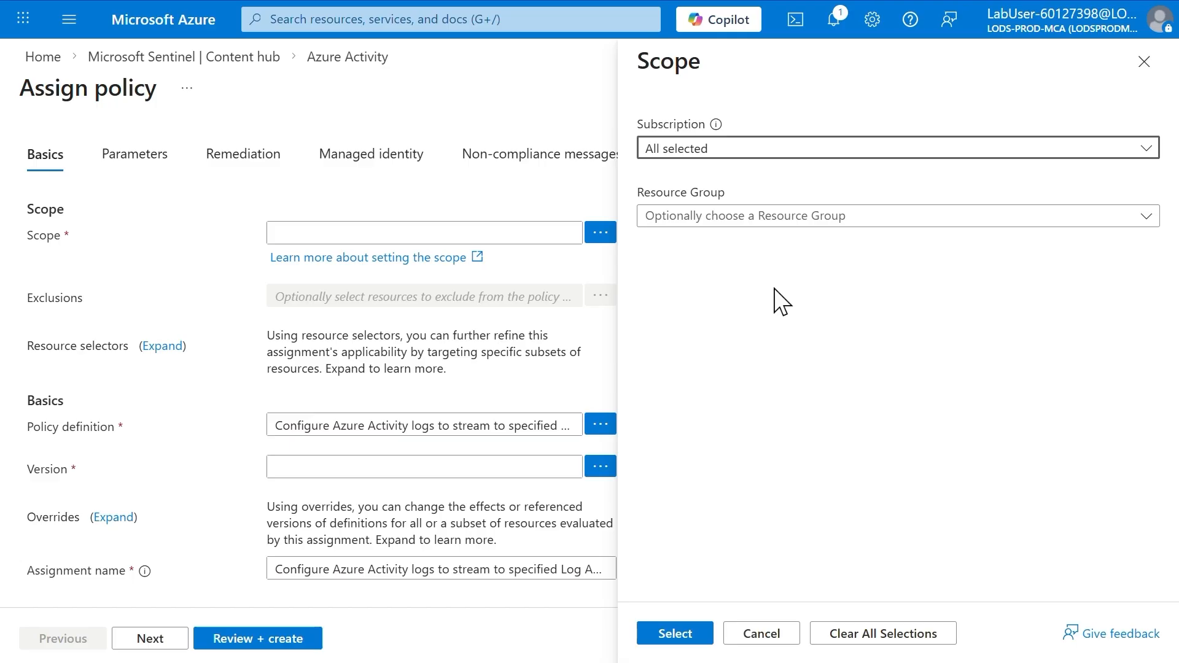
{"action": "left_click", "coordinate": [696, 642]}
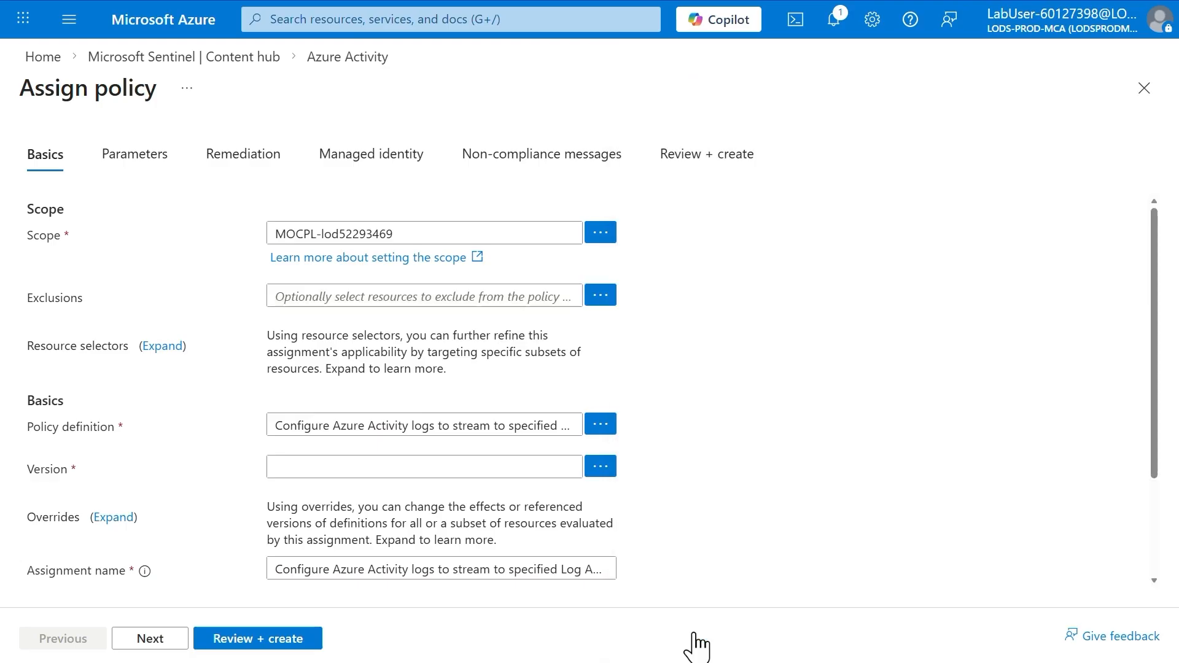
Set the policy's Primary Log Analytics workspace parameter to defenderworkspace
{"action": "left_click", "coordinate": [152, 179]}
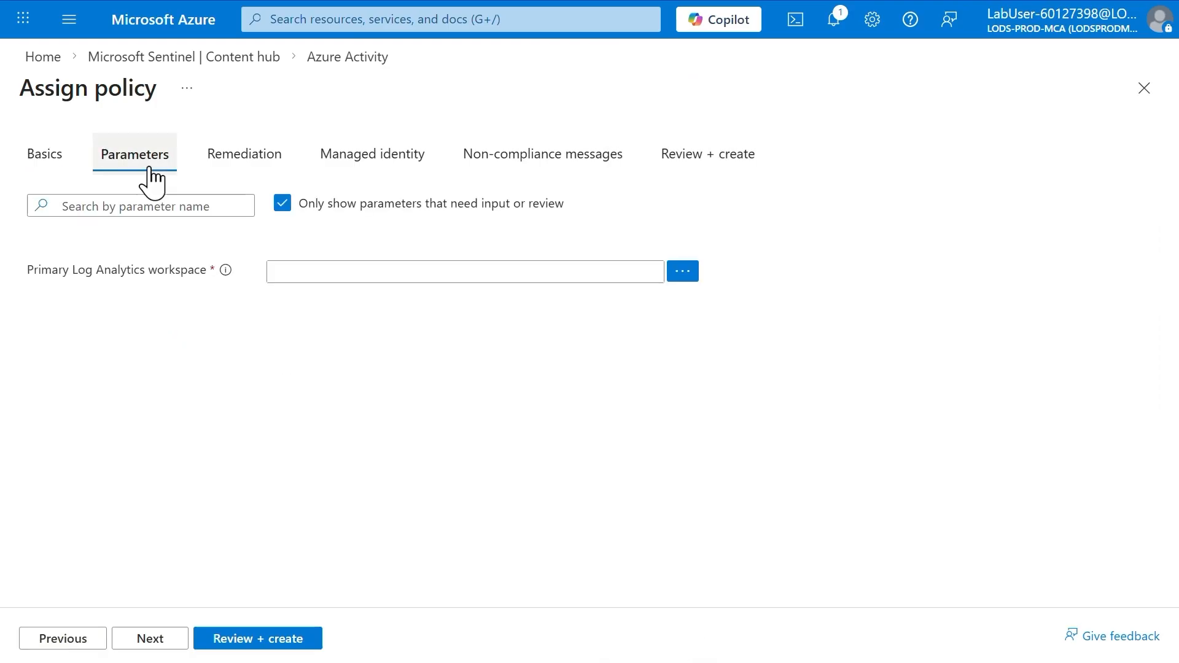
{"action": "left_click", "coordinate": [685, 280]}
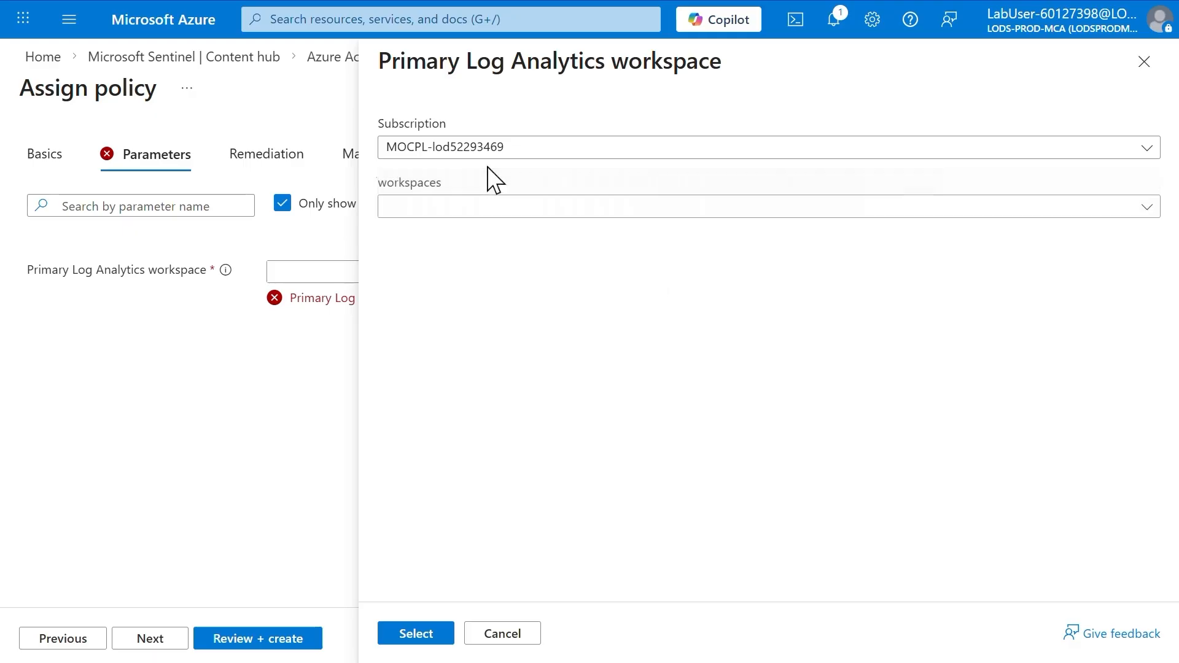
{"action": "left_click", "coordinate": [473, 211]}
{"action": "left_click", "coordinate": [473, 274]}
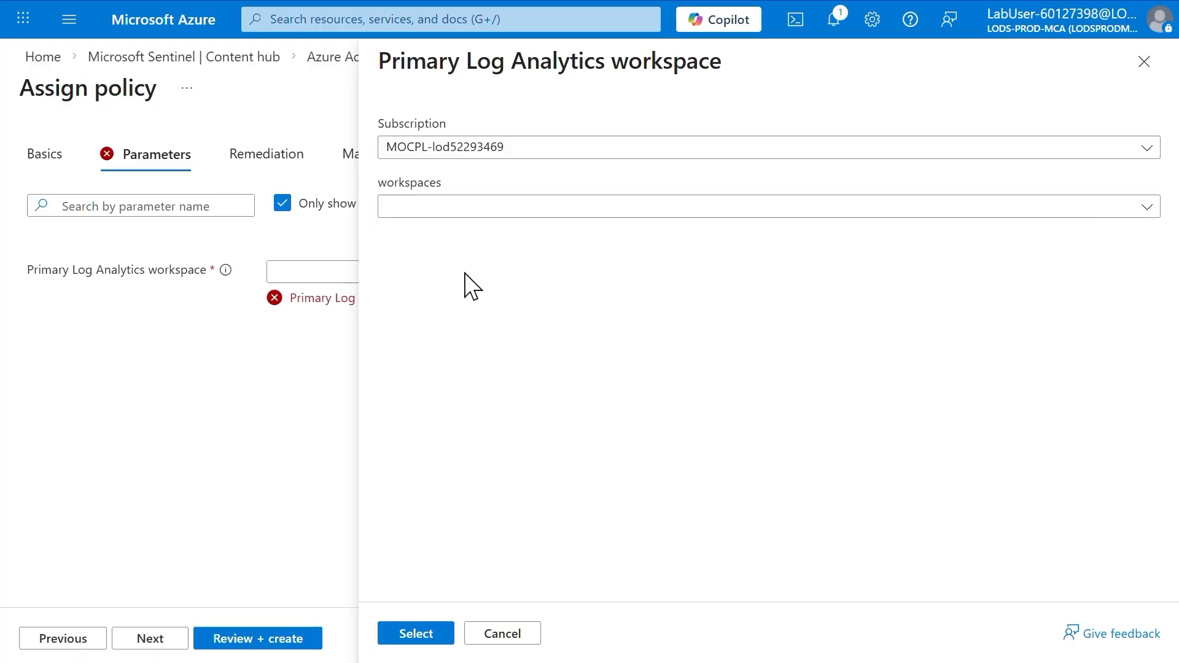
{"action": "left_click", "coordinate": [416, 633]}
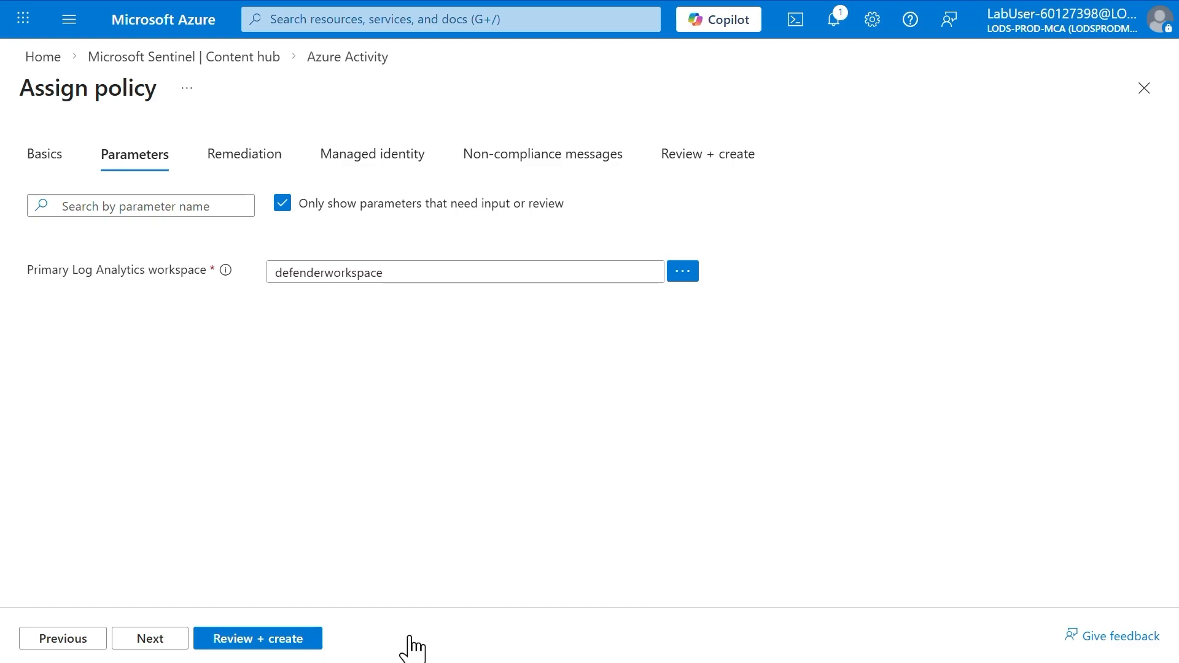
Enable creation of a remediation task for the policy and create the policy assignment
{"action": "left_click", "coordinate": [252, 161]}
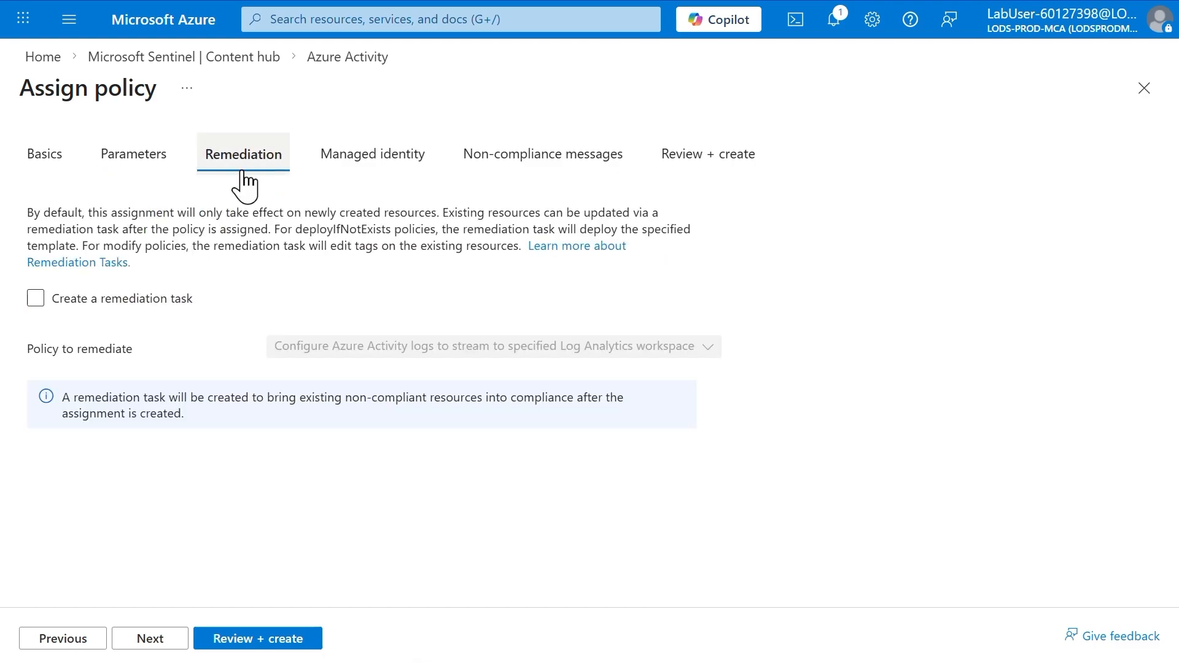
{"action": "left_click", "coordinate": [108, 303]}
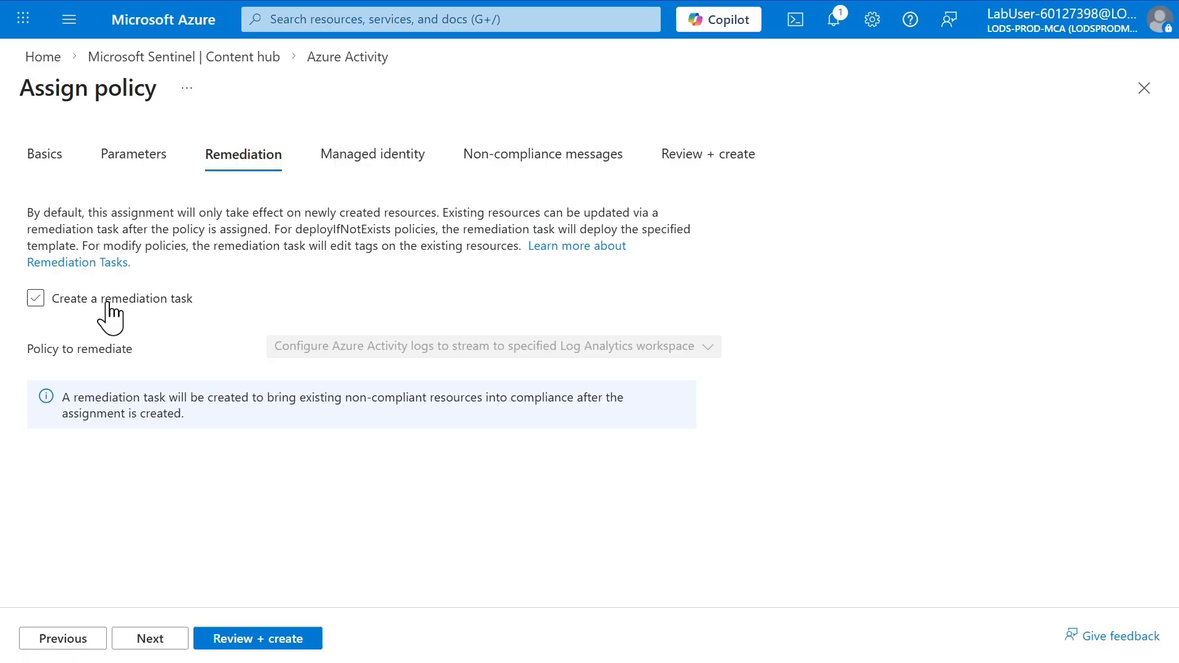
{"action": "left_click", "coordinate": [108, 303]}
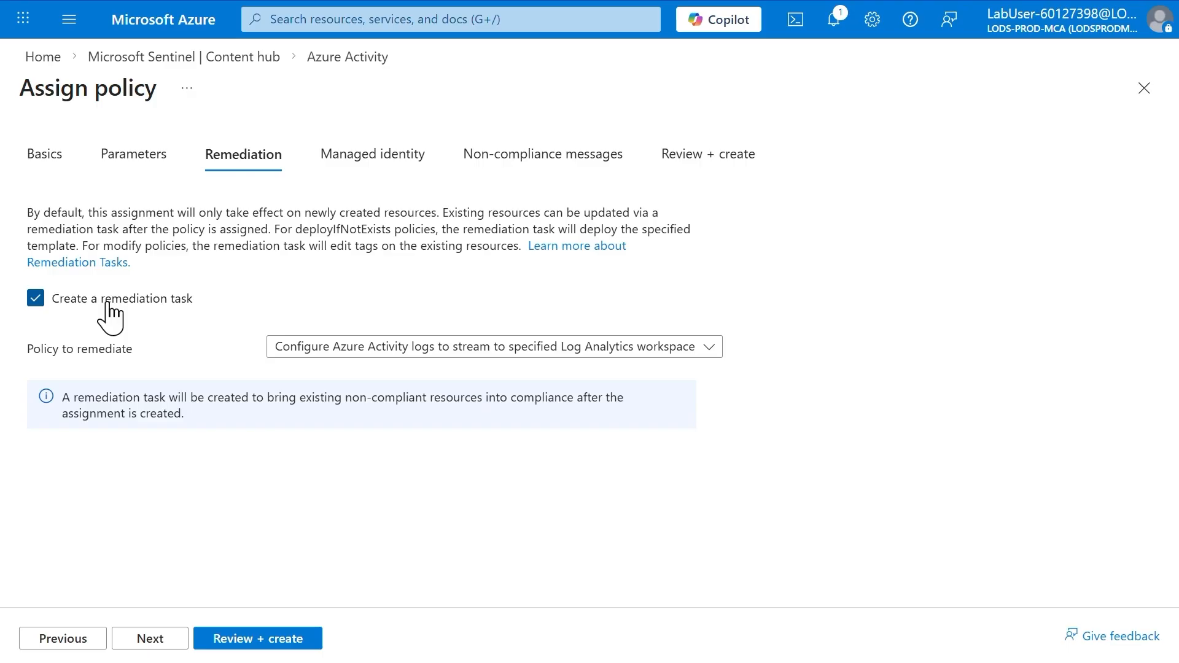
{"action": "left_click", "coordinate": [249, 640]}
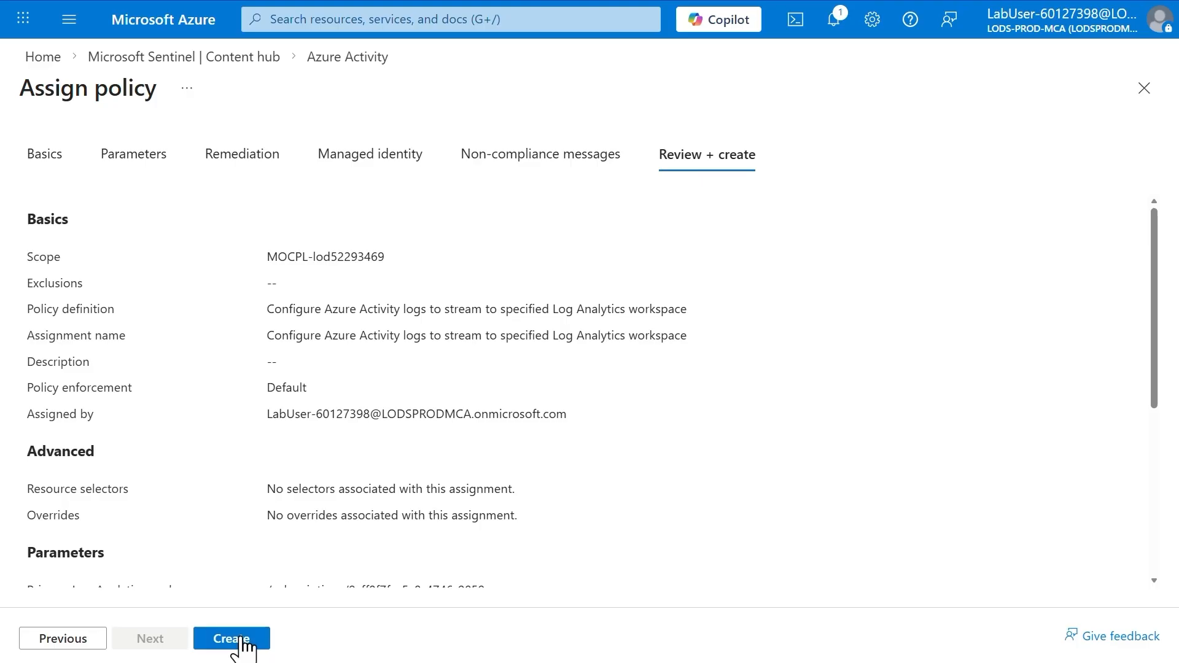
{"action": "left_click", "coordinate": [243, 640]}
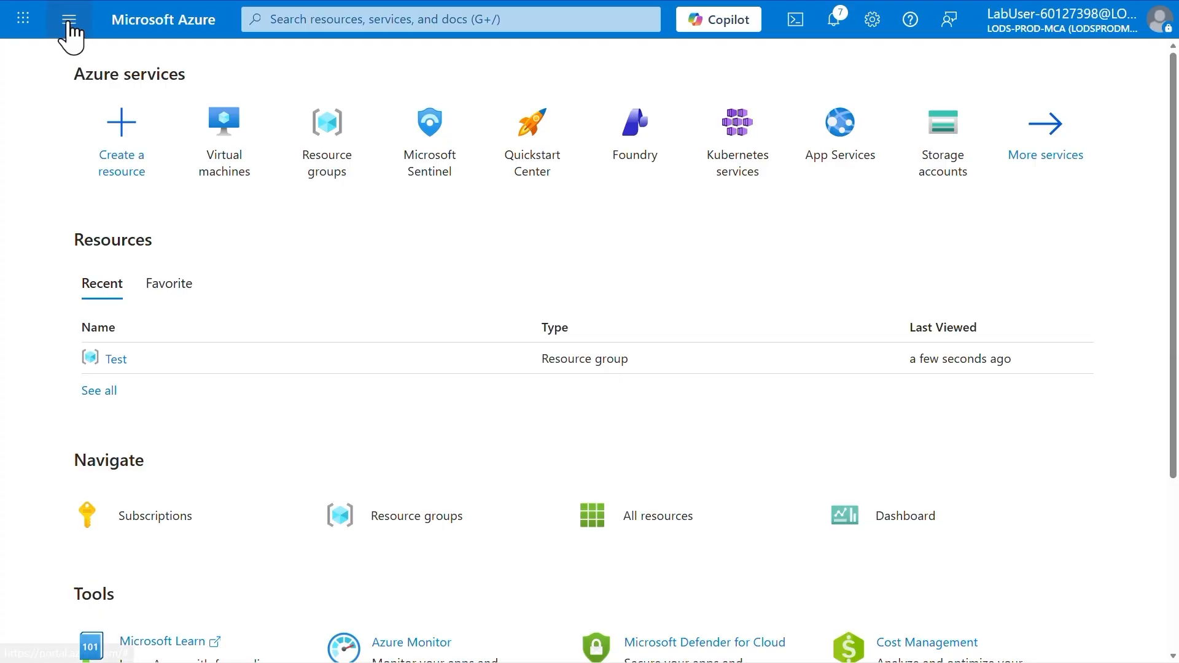
Start creating a new resource and search the Marketplace for windows 11
{"action": "left_click", "coordinate": [69, 19]}
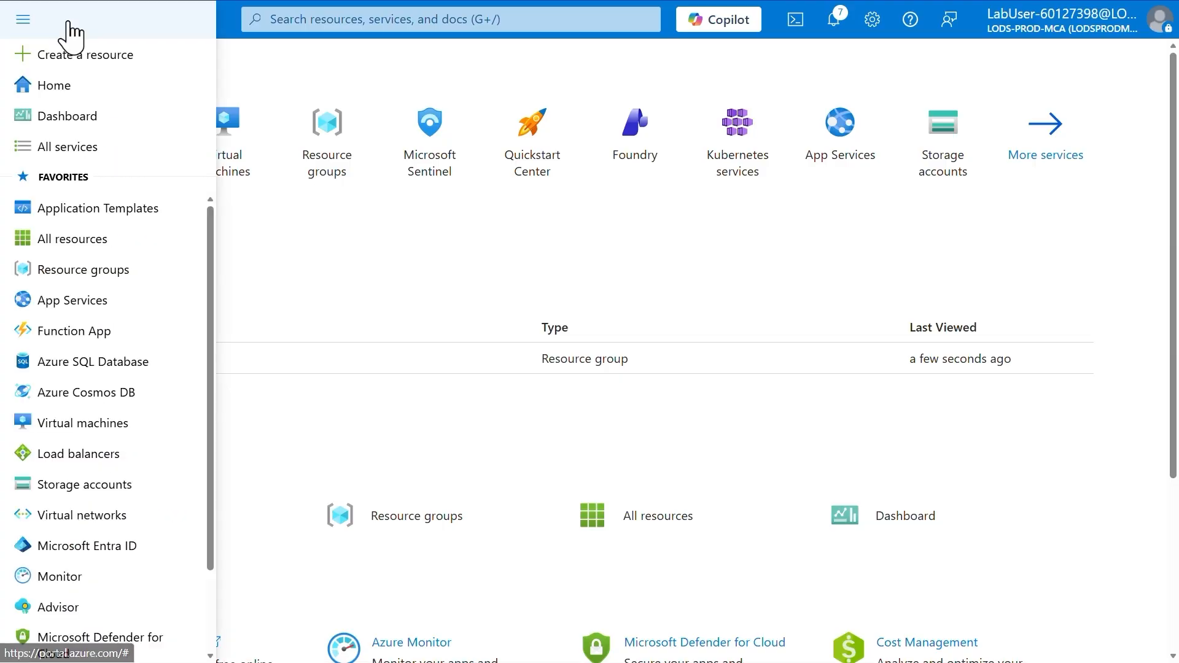
{"action": "left_click", "coordinate": [99, 58]}
{"action": "left_click", "coordinate": [368, 154]}
{"action": "type", "text": "window"}
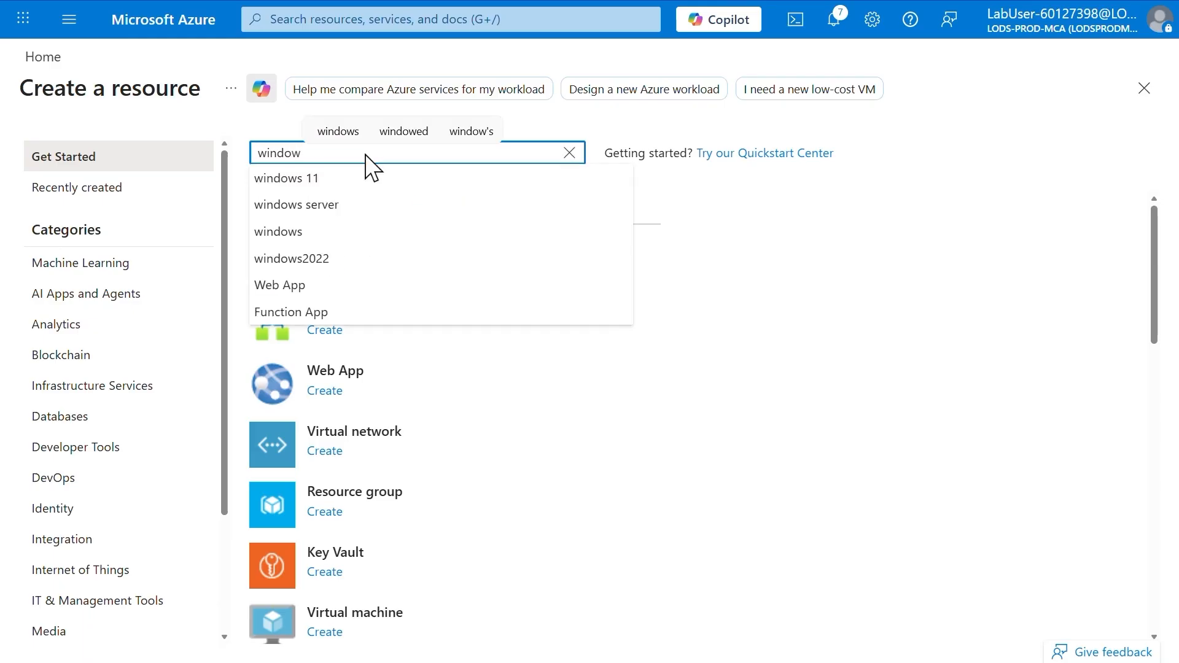
{"action": "key", "text": "Down"}
{"action": "key", "text": "Return"}
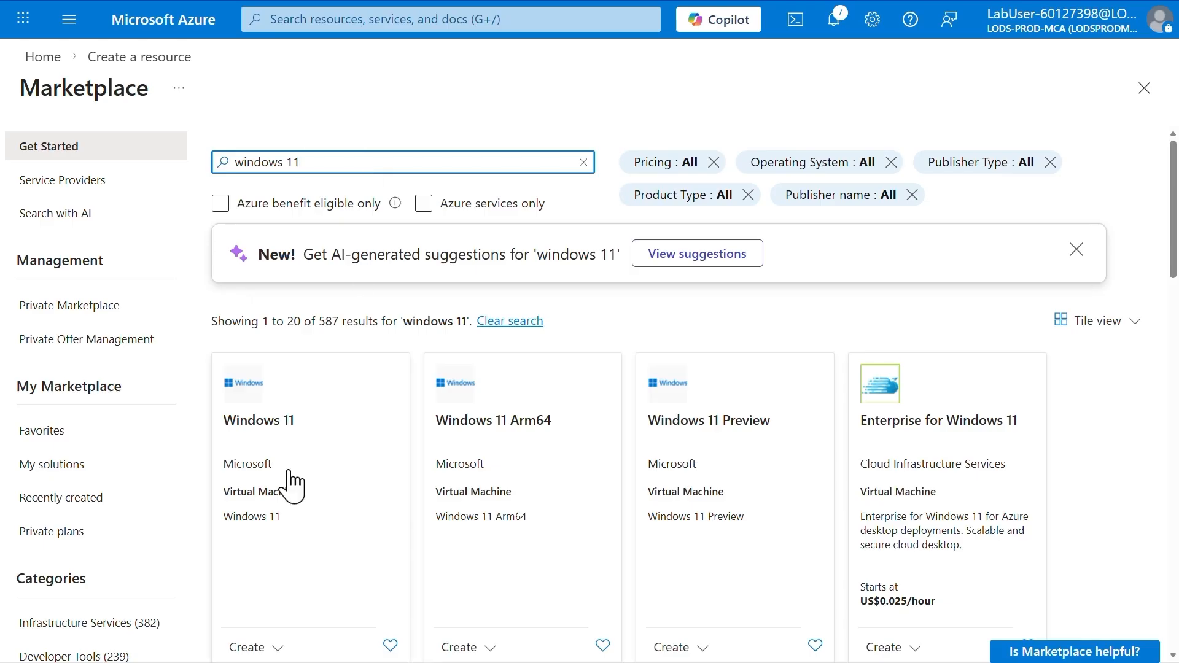
Start creating a virtual machine from the Microsoft Windows 11 offer with the plan Windows 11 Enterprise, version 23H2
{"action": "left_click", "coordinate": [290, 480]}
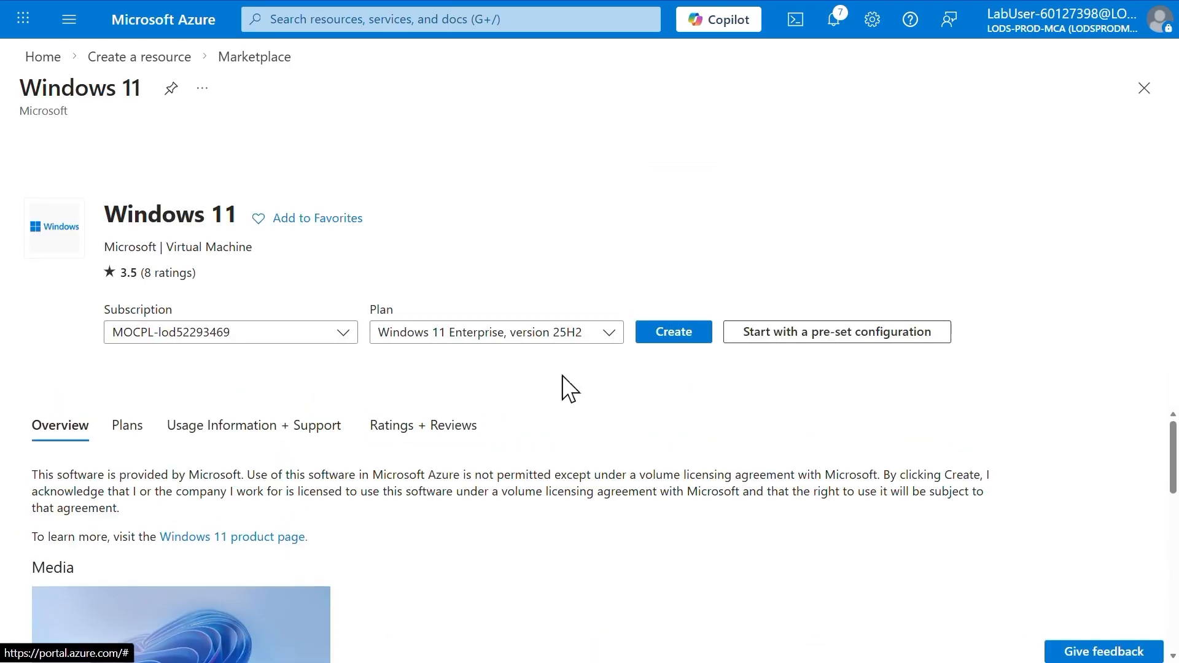
{"action": "left_click", "coordinate": [614, 335]}
{"action": "scroll", "coordinate": [639, 504], "scroll_direction": "down", "scroll_amount": 3}
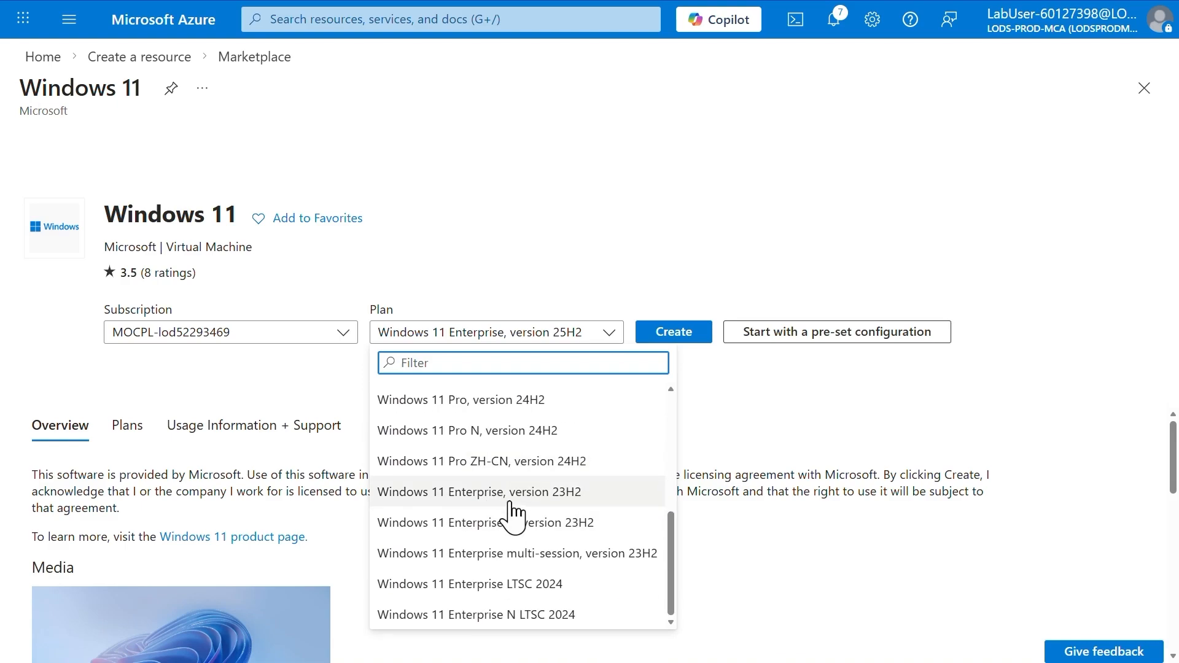
{"action": "left_click", "coordinate": [579, 502]}
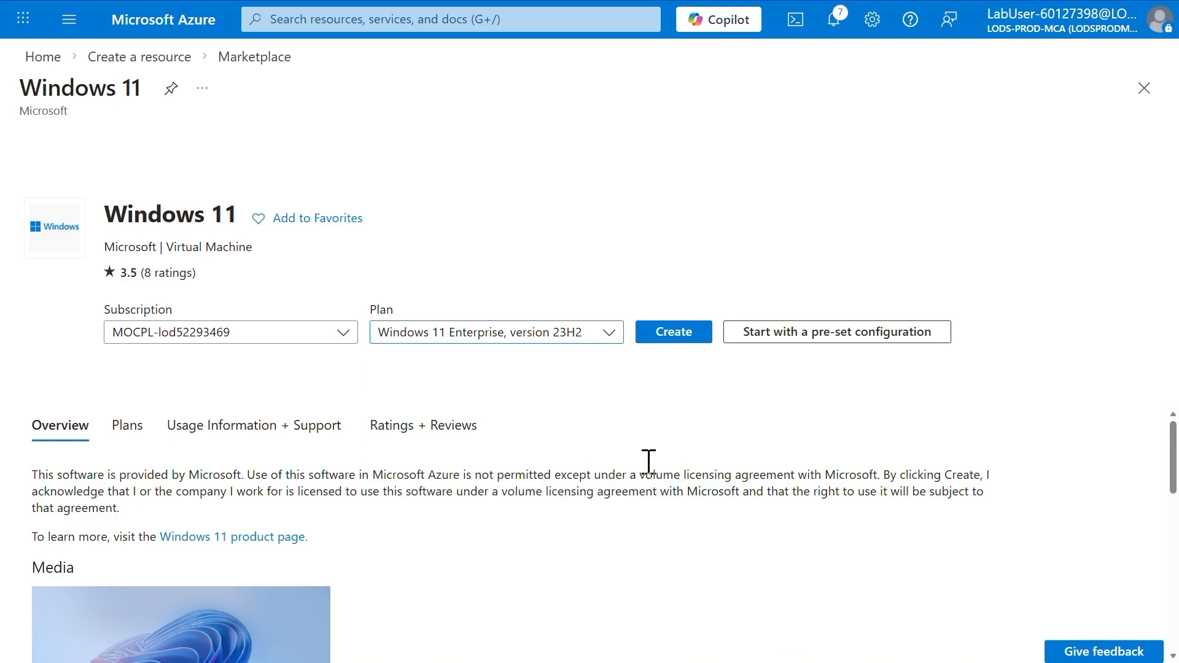
{"action": "left_click", "coordinate": [680, 337]}
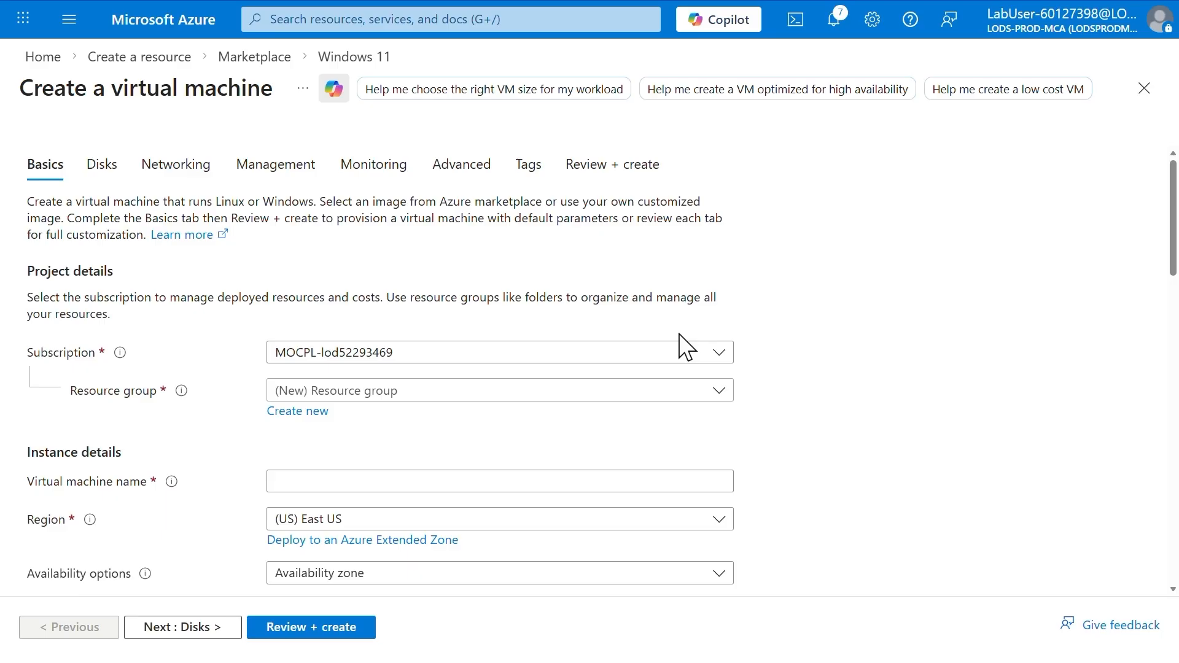
Set the virtual machine's resource group to RG-AZWIN01, its name to AZWIN01 and its availability option to No infrastructure redundancy required
{"action": "left_click", "coordinate": [425, 396]}
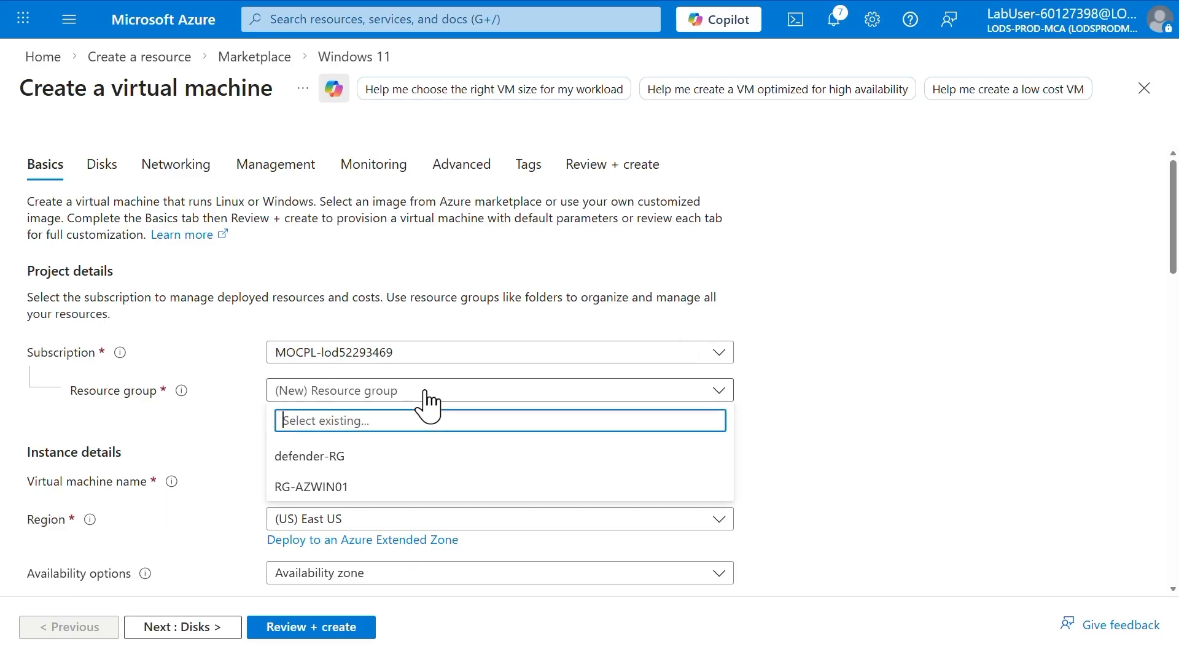
{"action": "left_click", "coordinate": [328, 491]}
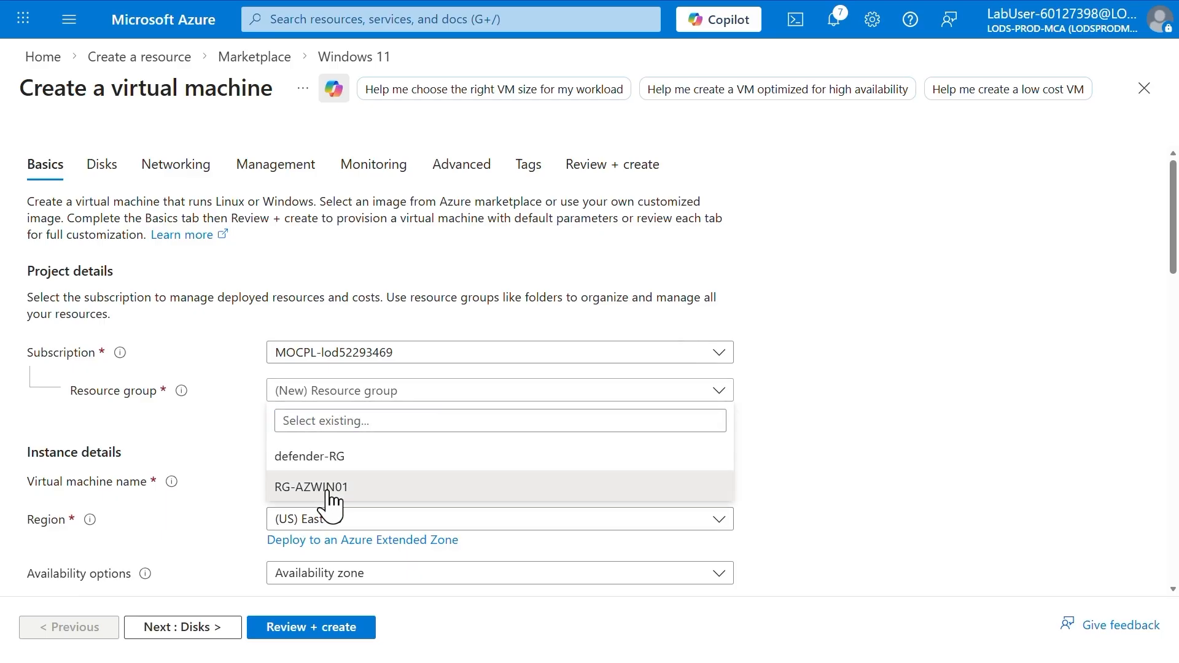
{"action": "left_click", "coordinate": [393, 479]}
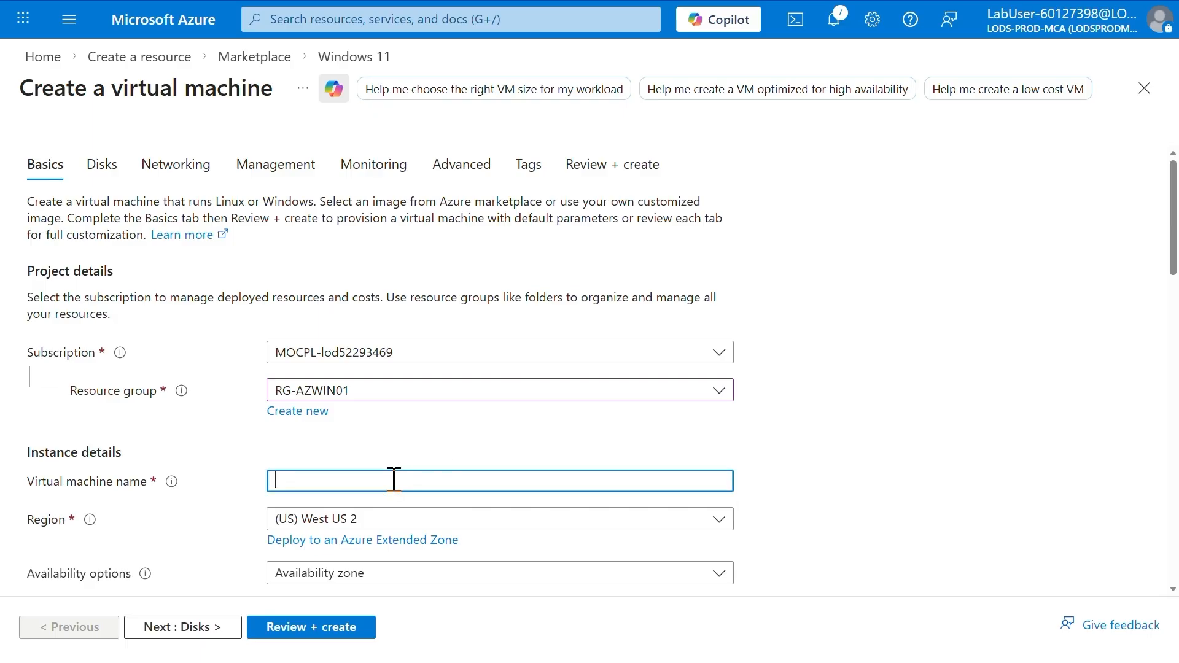
{"action": "type", "text": "AZW"}
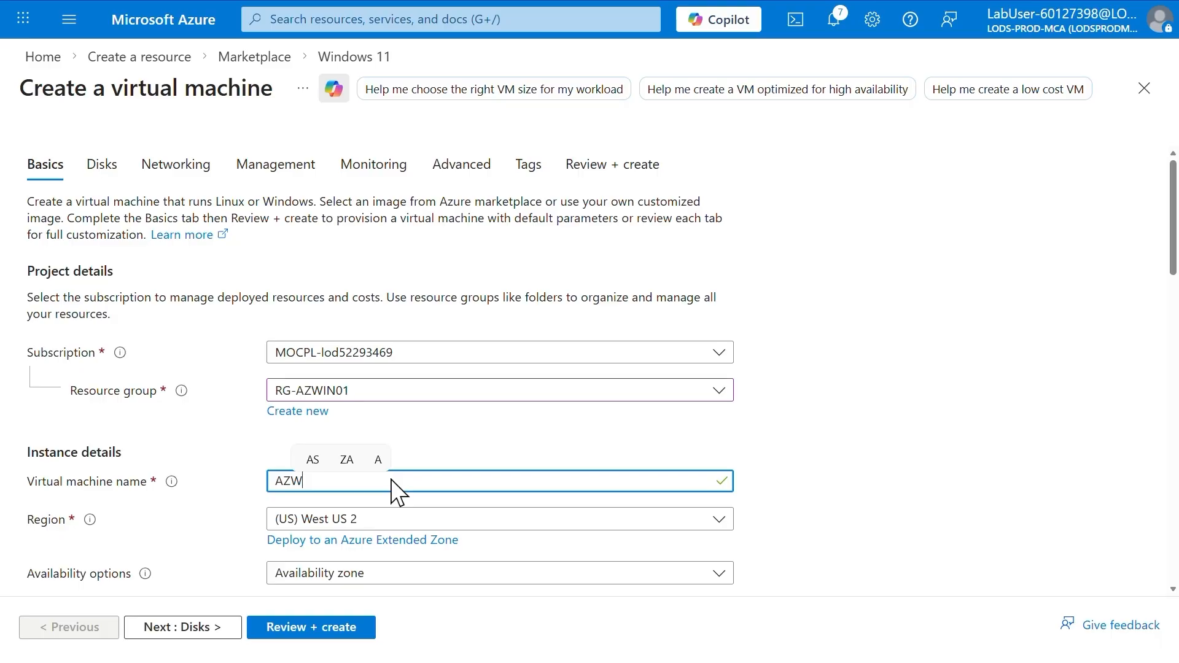
{"action": "type", "text": "IN01"}
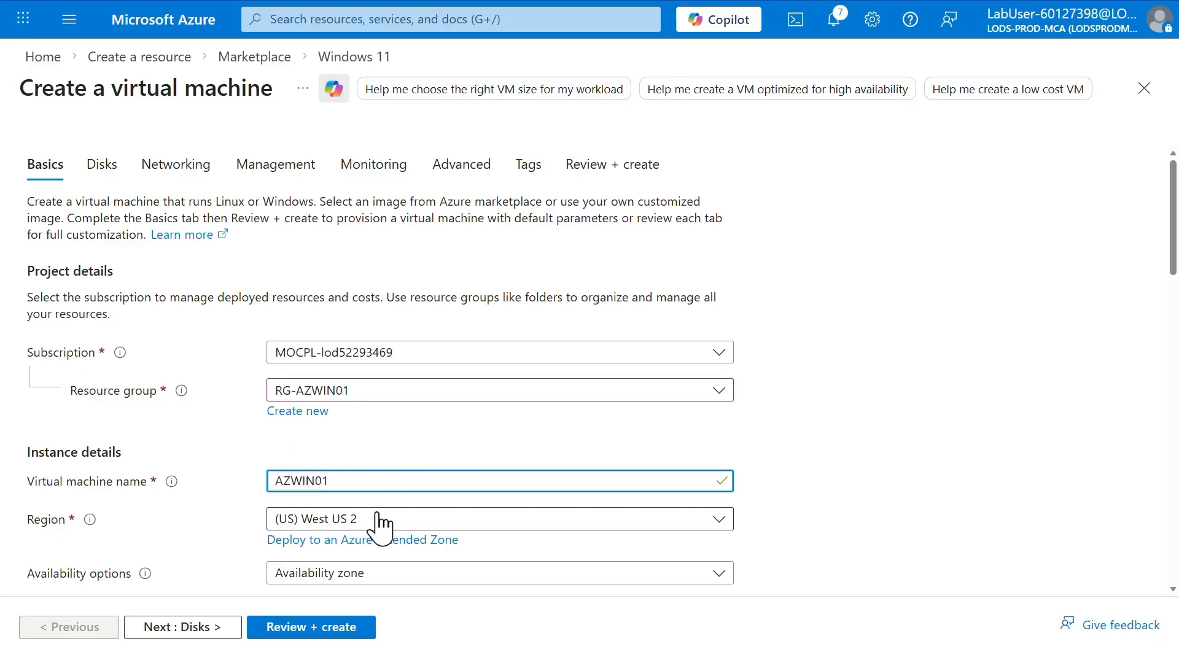
{"action": "left_click", "coordinate": [379, 574]}
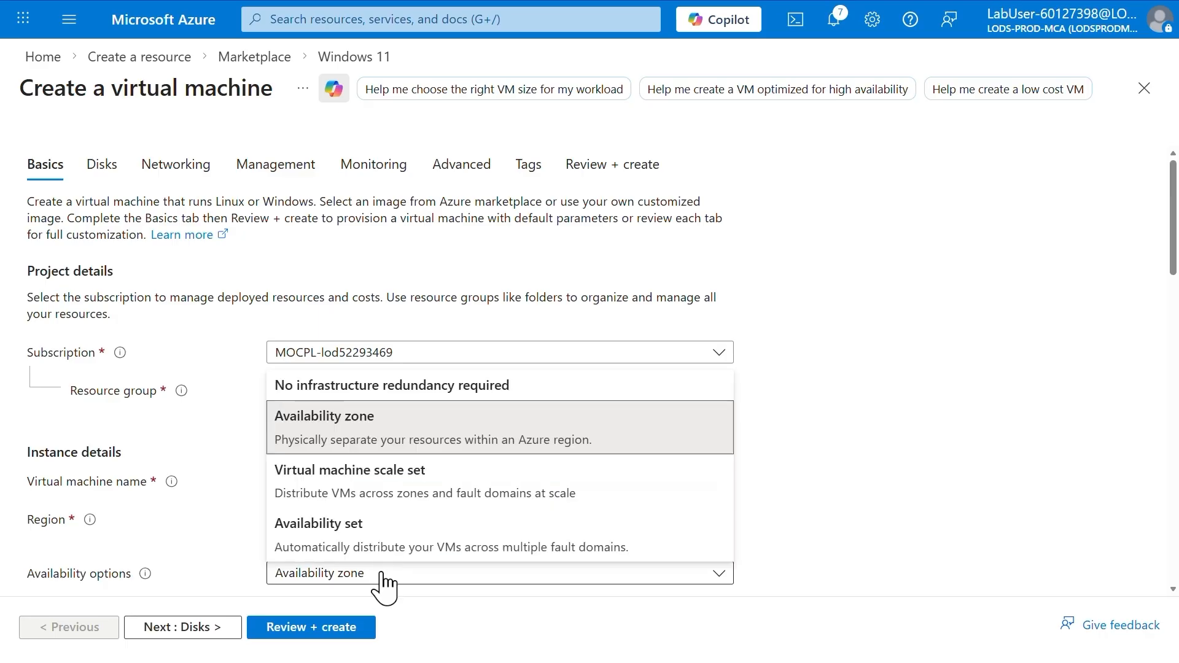
{"action": "left_click", "coordinate": [379, 385]}
Search all VM sizes for d2ds_v4 and set the virtual machine's size to D2ds_v4
{"action": "scroll", "coordinate": [907, 489], "scroll_direction": "down", "scroll_amount": 5}
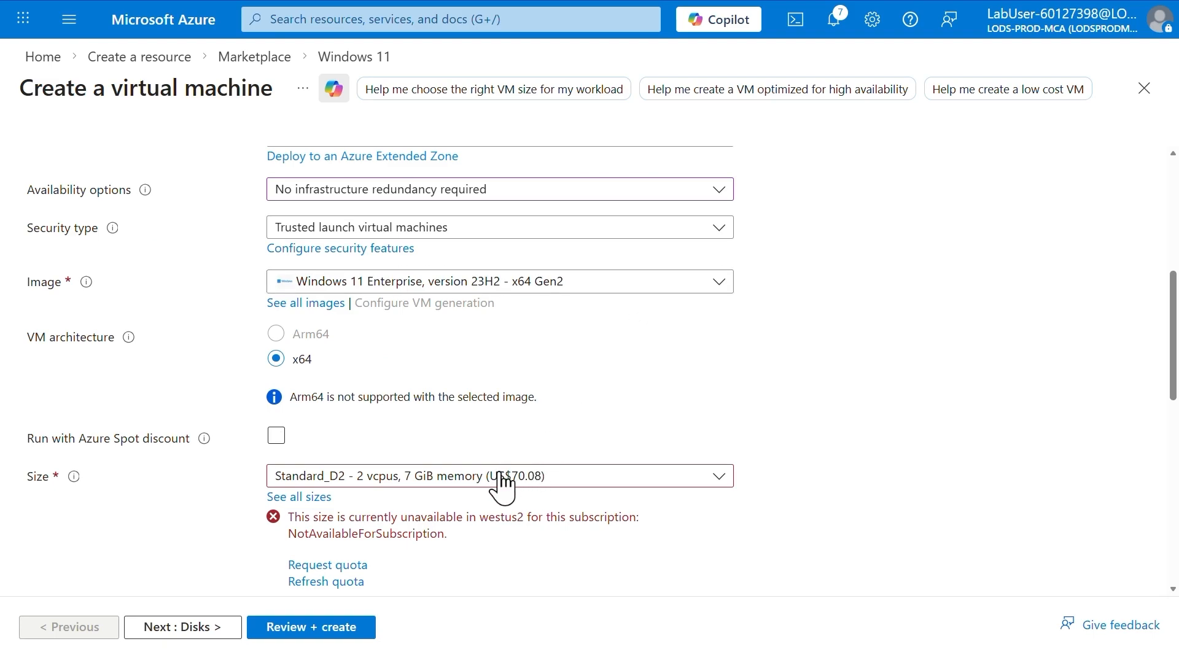
{"action": "left_click", "coordinate": [301, 496]}
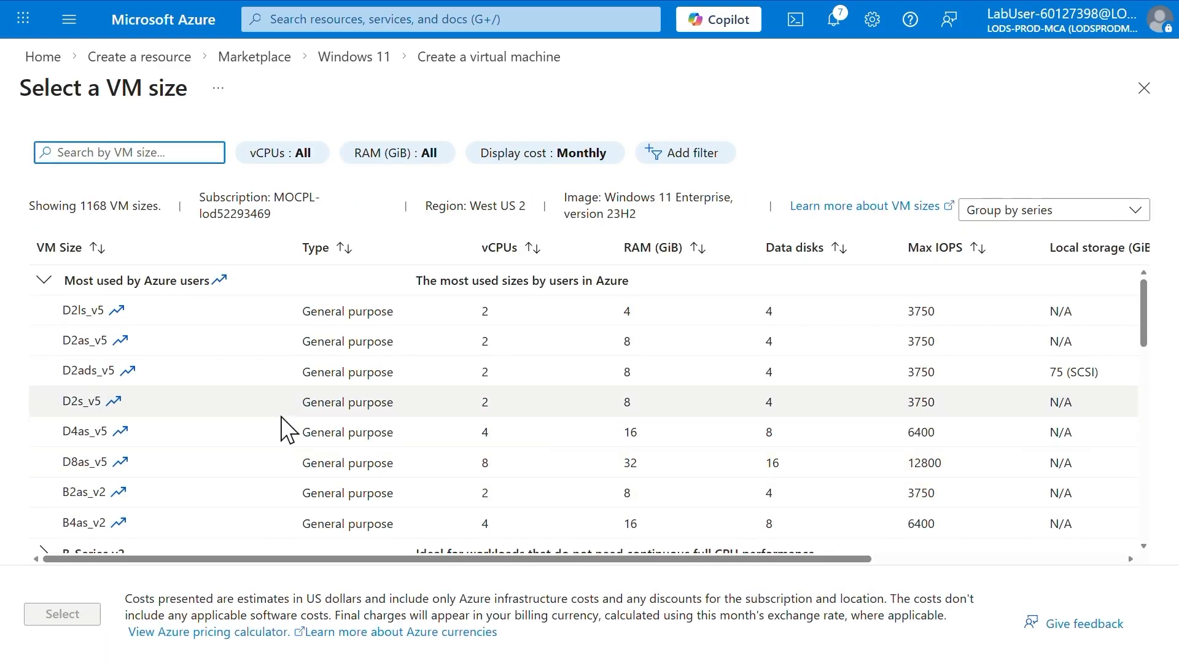
{"action": "type", "text": "d2ds"}
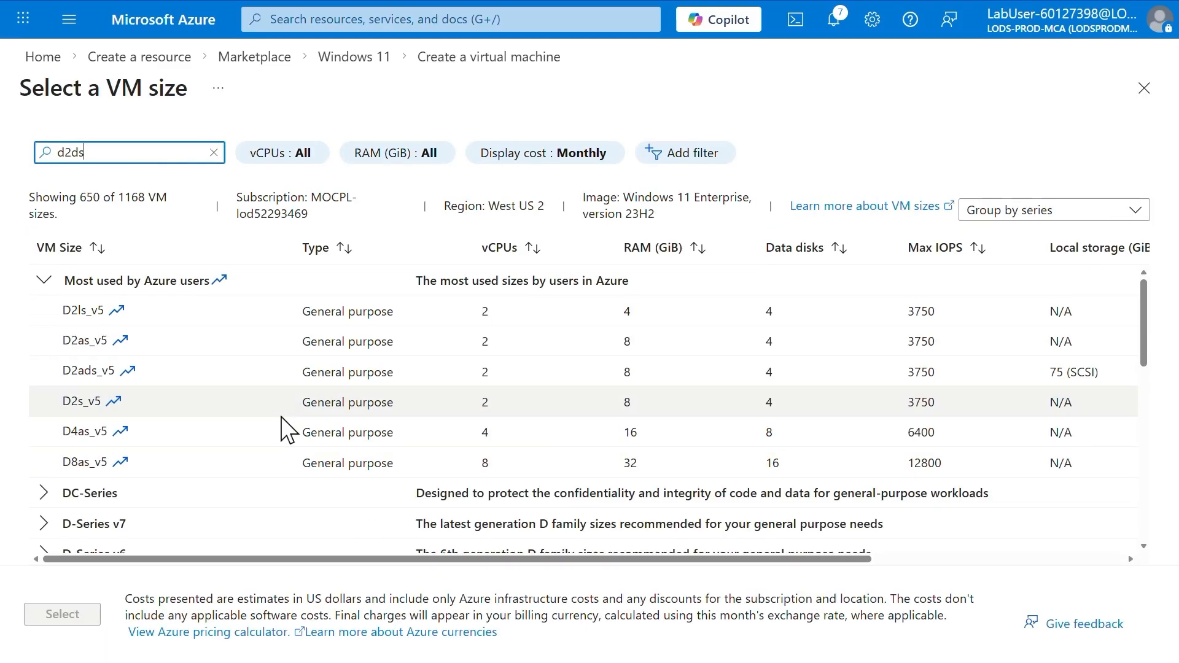
{"action": "type", "text": "_v4"}
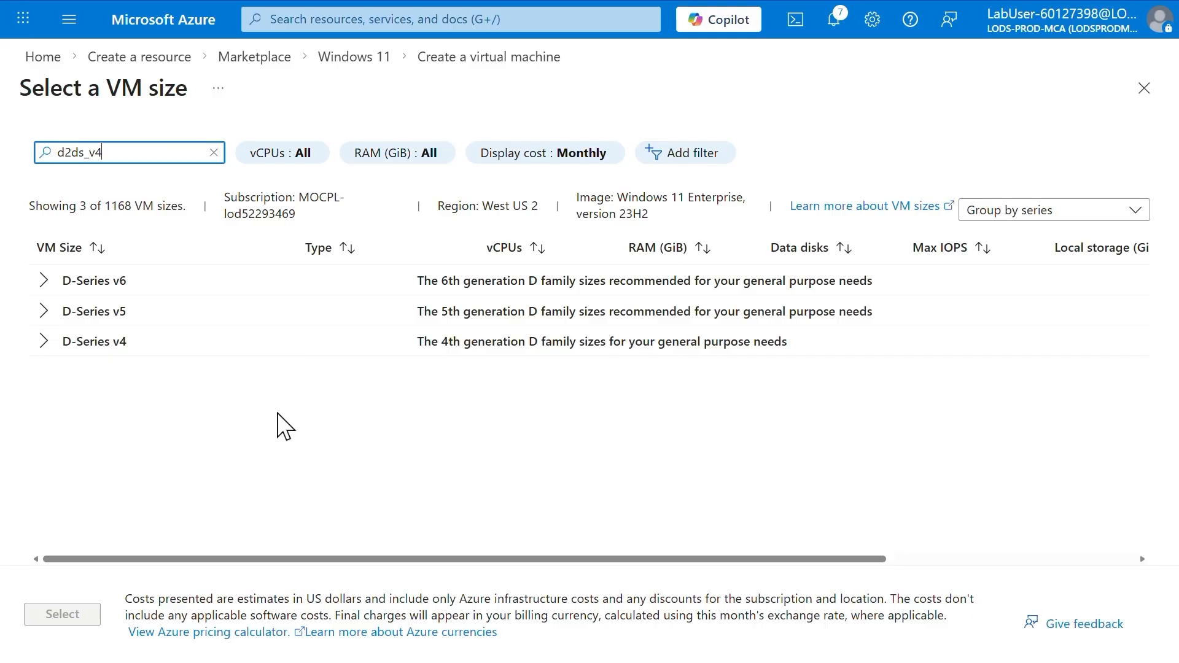
{"action": "left_click", "coordinate": [40, 282]}
{"action": "left_click", "coordinate": [88, 329]}
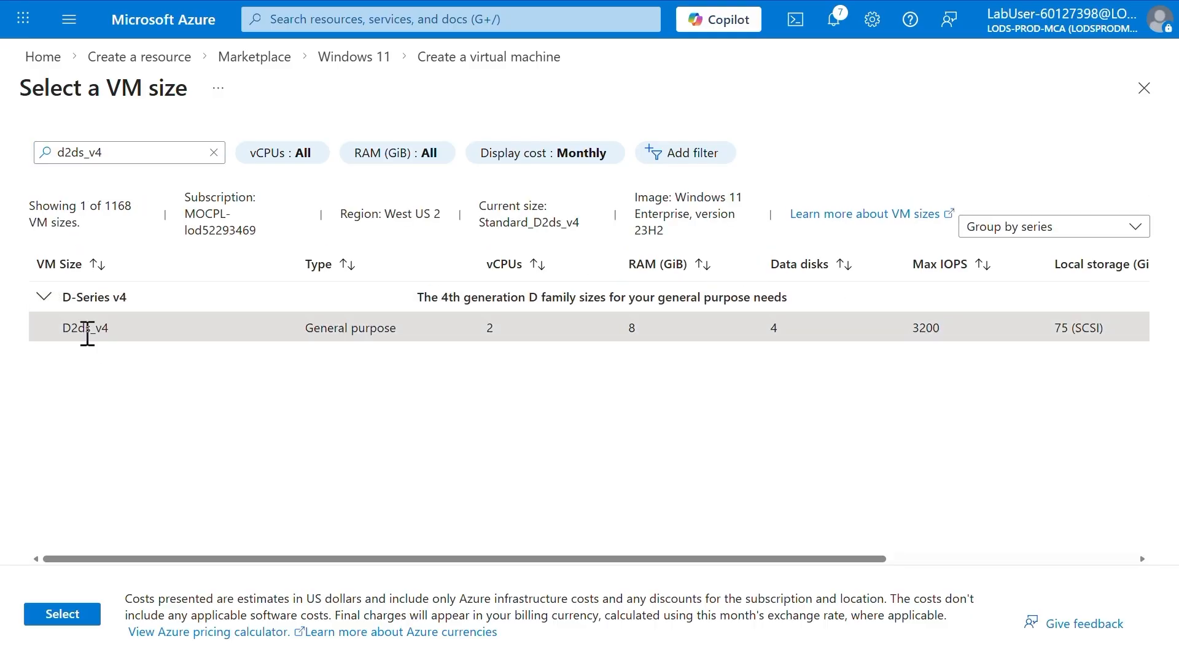
{"action": "left_click", "coordinate": [76, 622]}
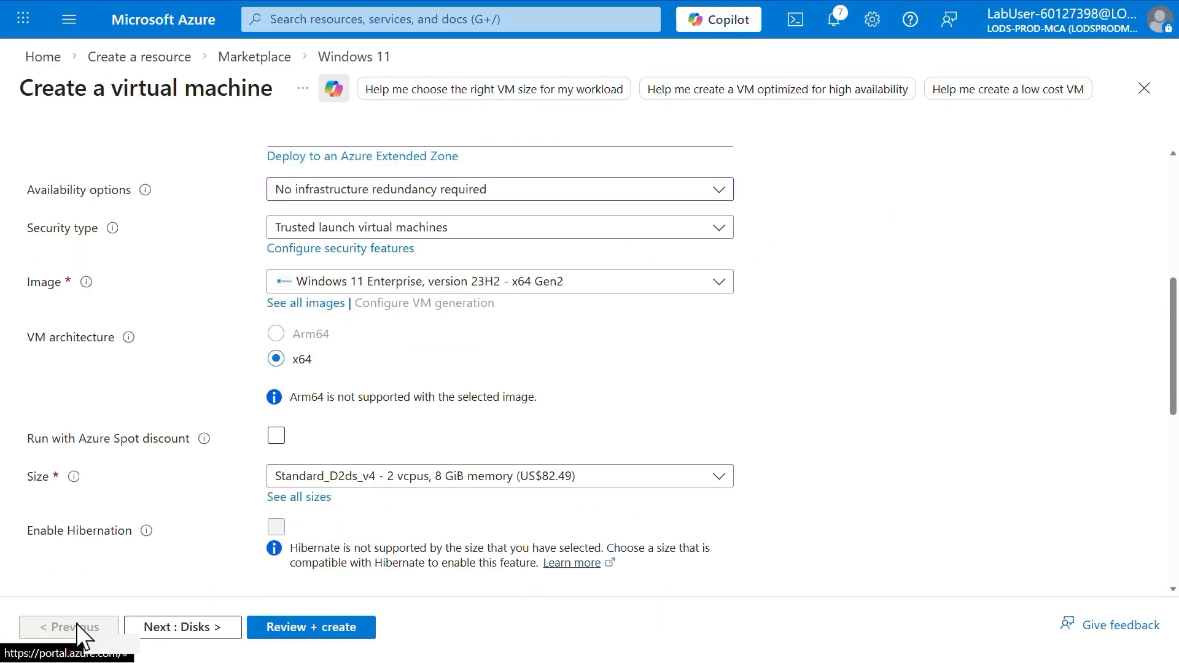
Fill in the administrator account with the username demoadmin and enter and confirm the account password
{"action": "scroll", "coordinate": [454, 464], "scroll_direction": "down", "scroll_amount": 6}
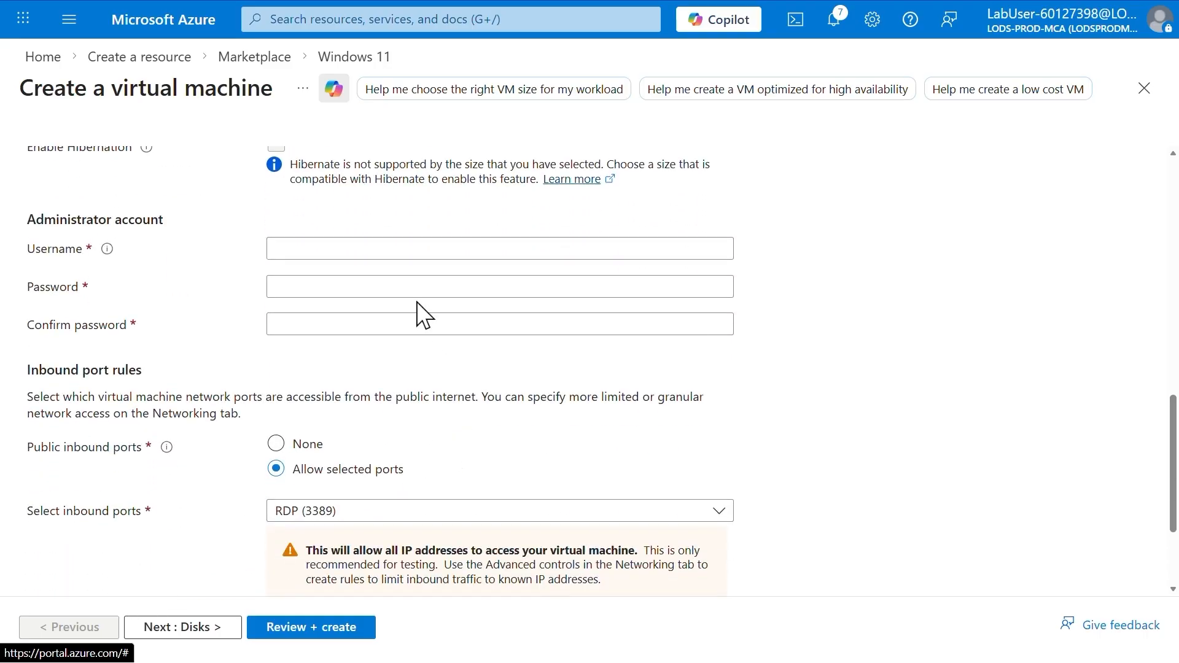
{"action": "left_click", "coordinate": [400, 248]}
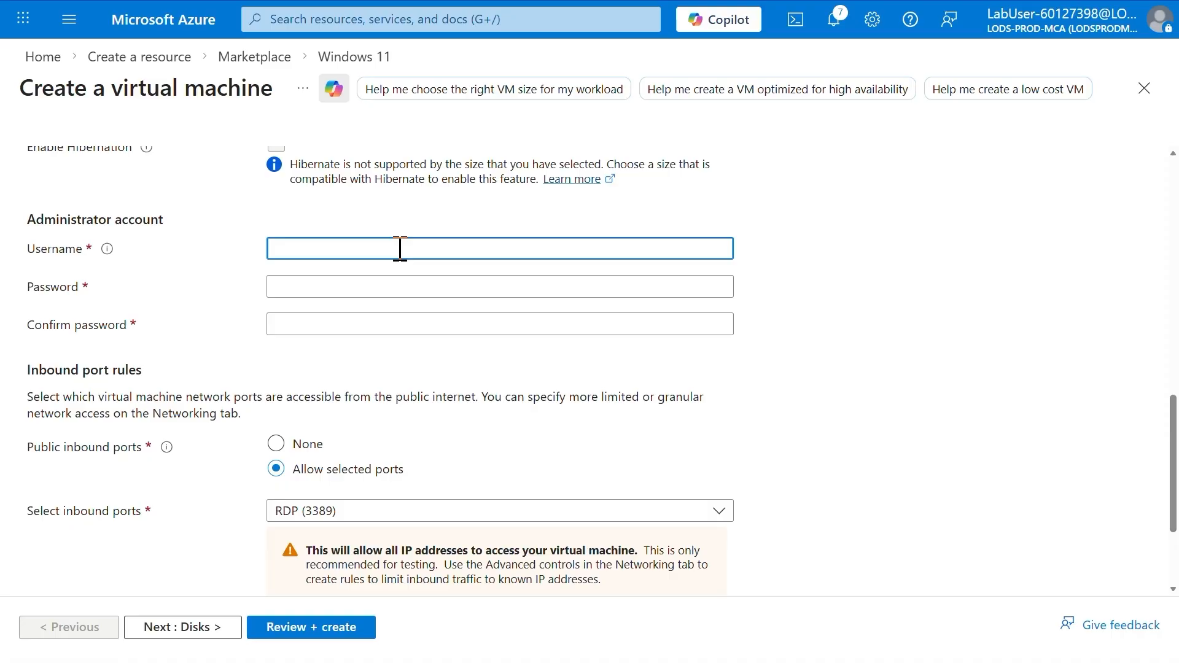
{"action": "type", "text": "demoadmin"}
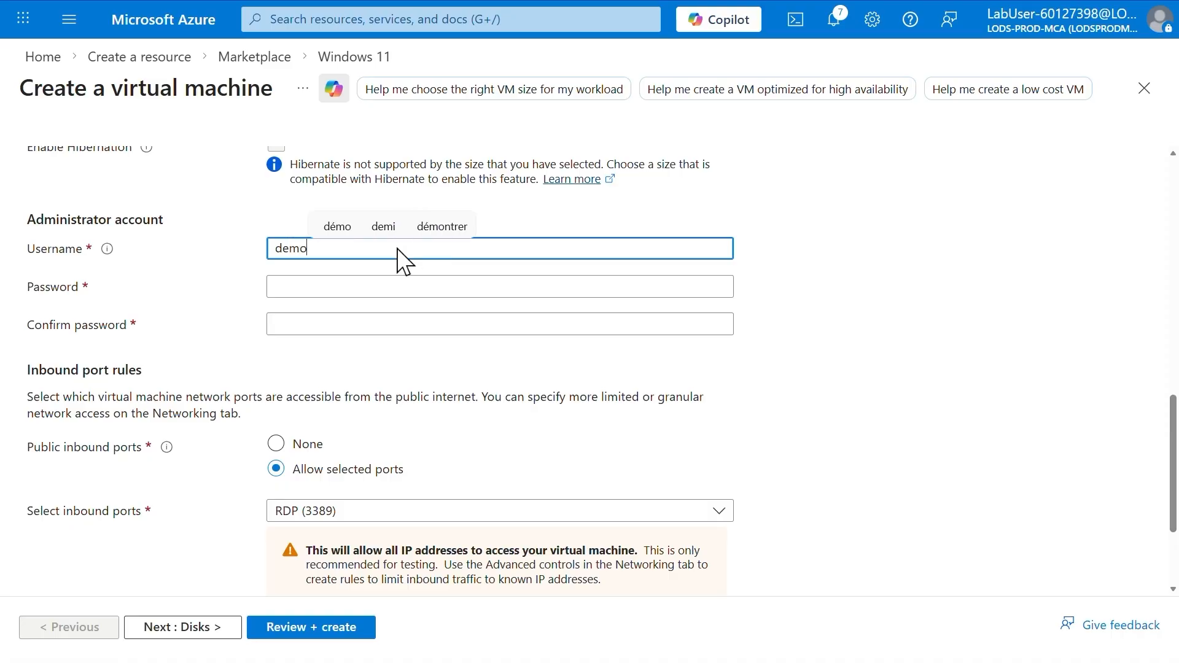
{"action": "key", "text": "Tab"}
{"action": "type", "text": "••••••••••••"}
{"action": "key", "text": "Tab"}
{"action": "type", "text": "•••••••••"}
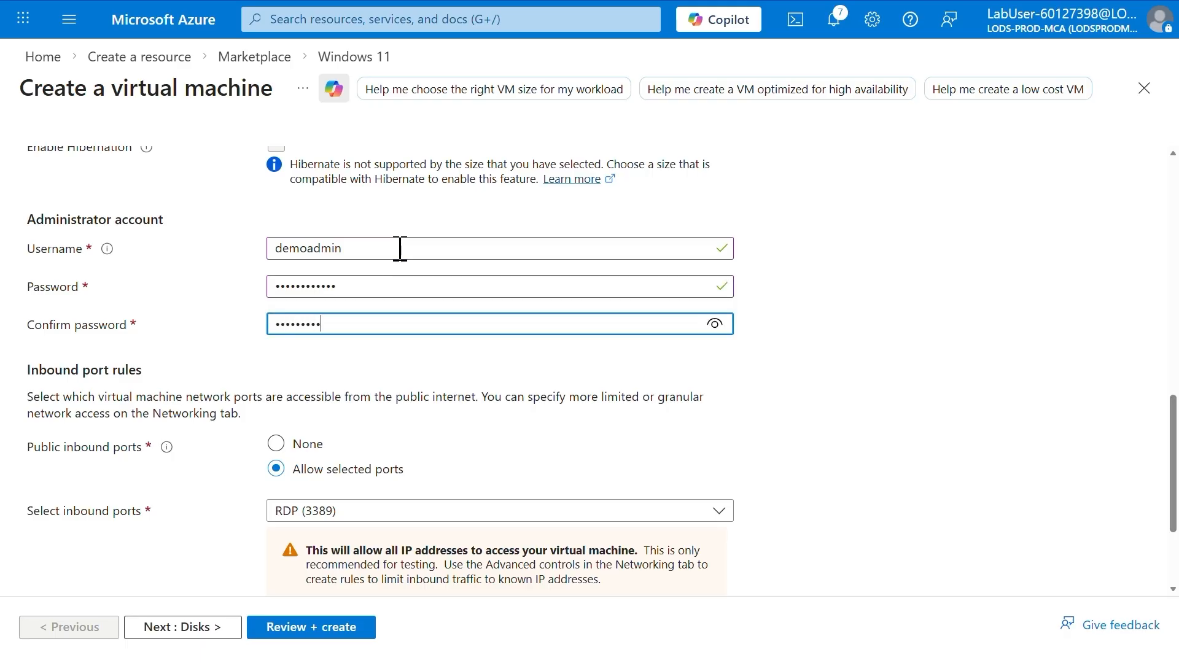
{"action": "type", "text": "•••"}
Confirm the eligible Windows 10/11 license with multi-tenant hosting rights, then review and create the virtual machine
{"action": "scroll", "coordinate": [400, 248], "scroll_direction": "down", "scroll_amount": 3}
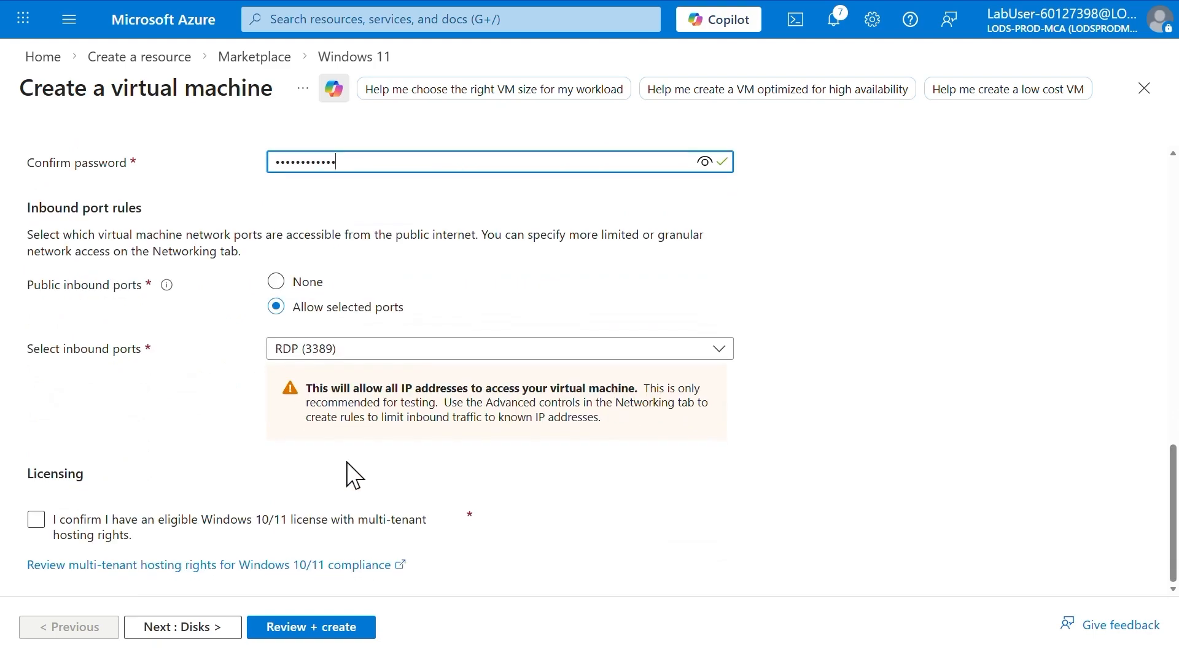
{"action": "left_click", "coordinate": [75, 533]}
{"action": "left_click", "coordinate": [75, 532]}
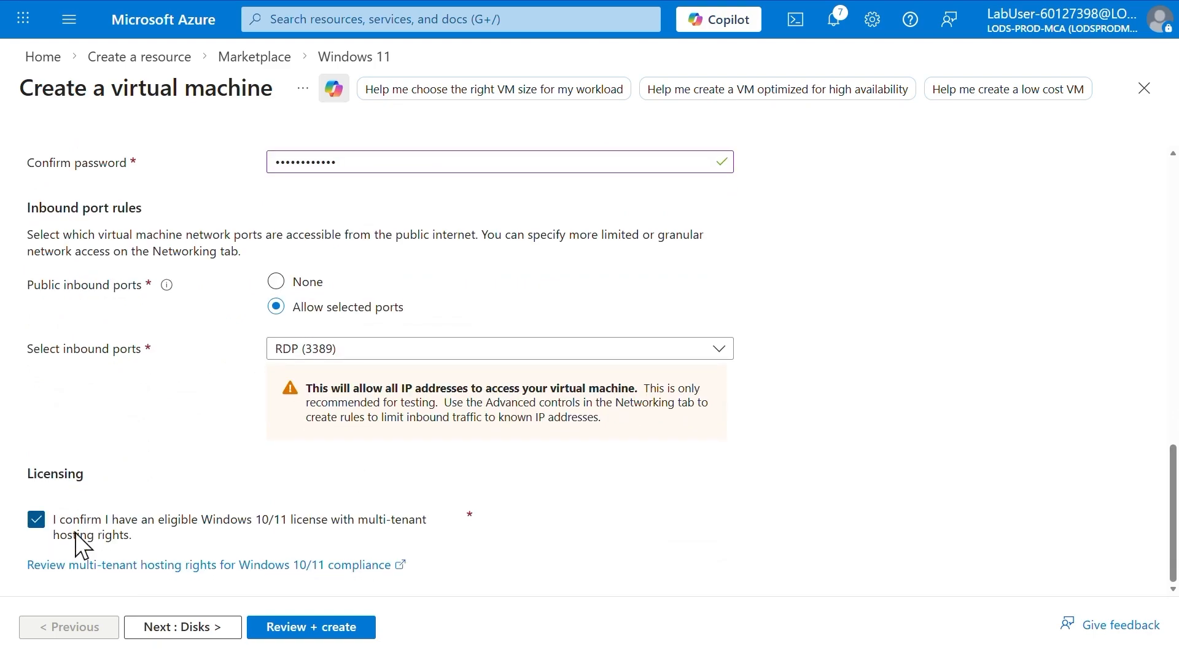
{"action": "left_click", "coordinate": [292, 632]}
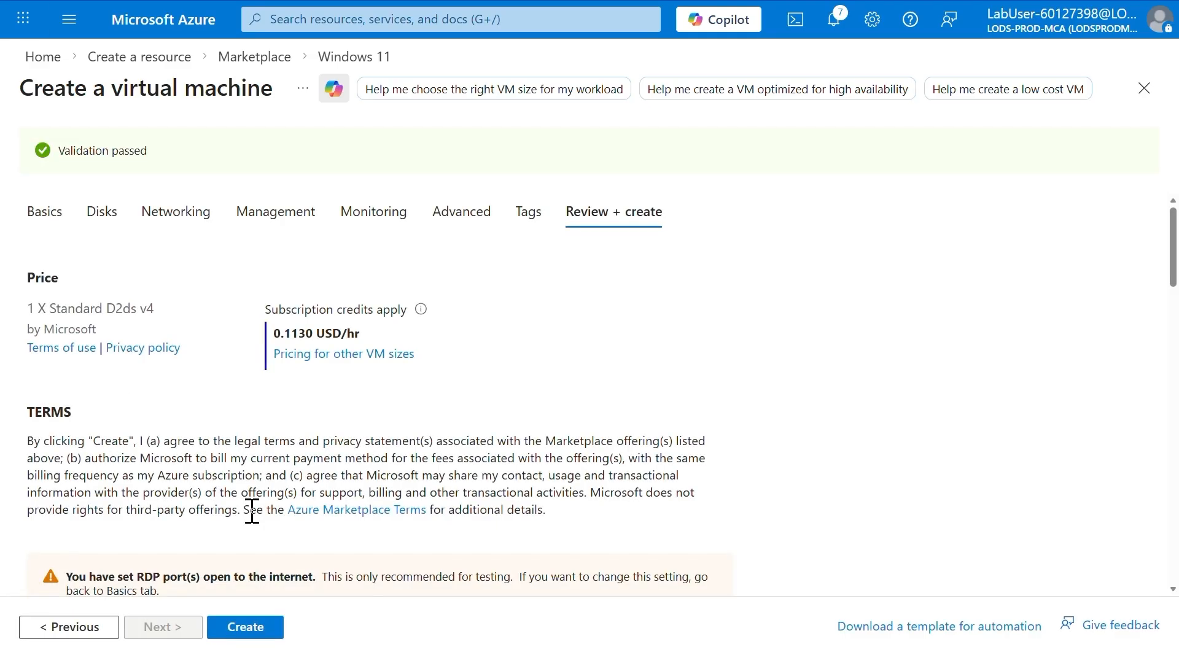
{"action": "left_click", "coordinate": [254, 630]}
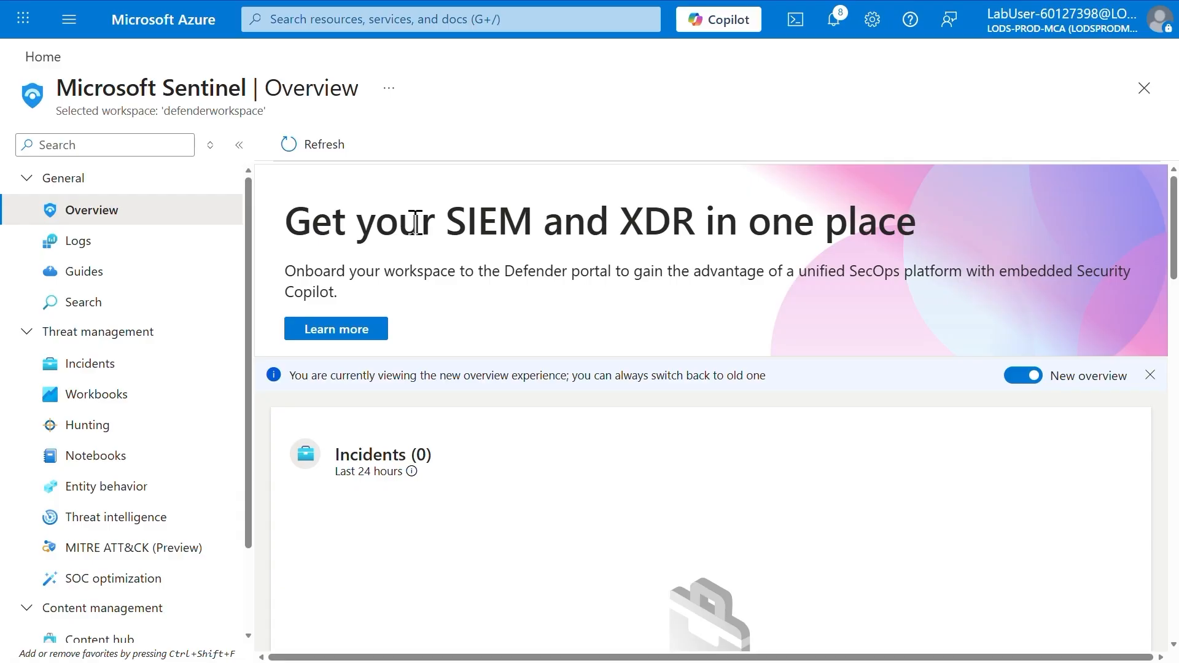
Search Microsoft Sentinel's Content hub for windows securi and open the Windows Security Events solution for management
{"action": "left_click", "coordinate": [83, 637]}
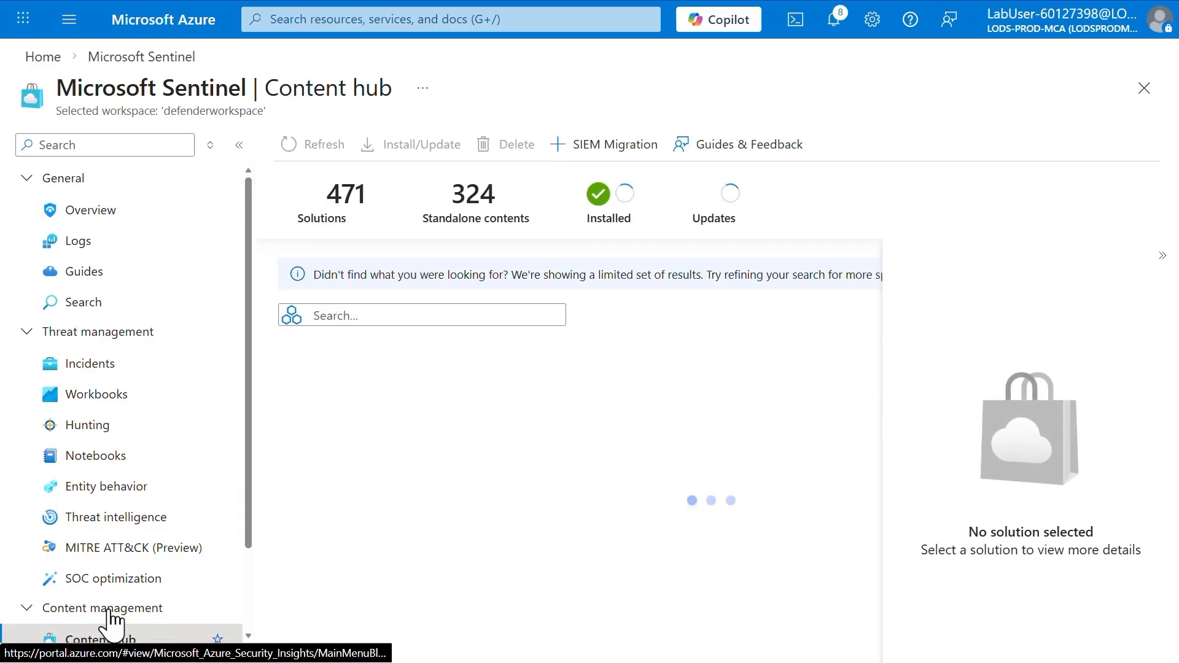
{"action": "left_click", "coordinate": [415, 315]}
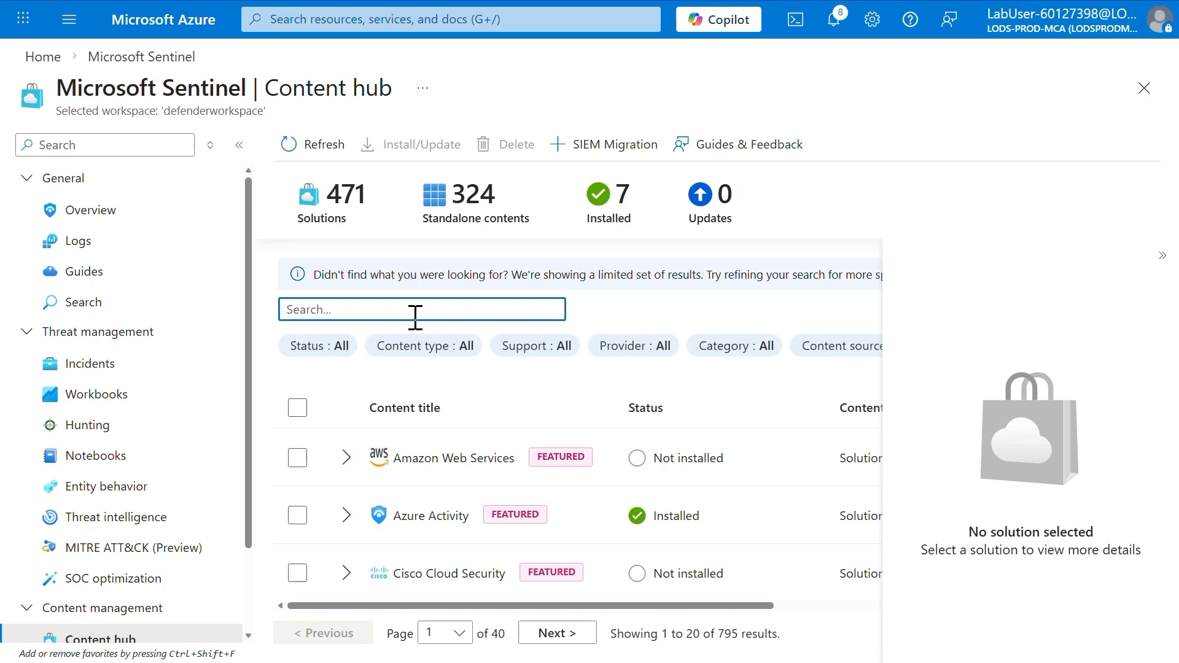
{"action": "type", "text": "windows"}
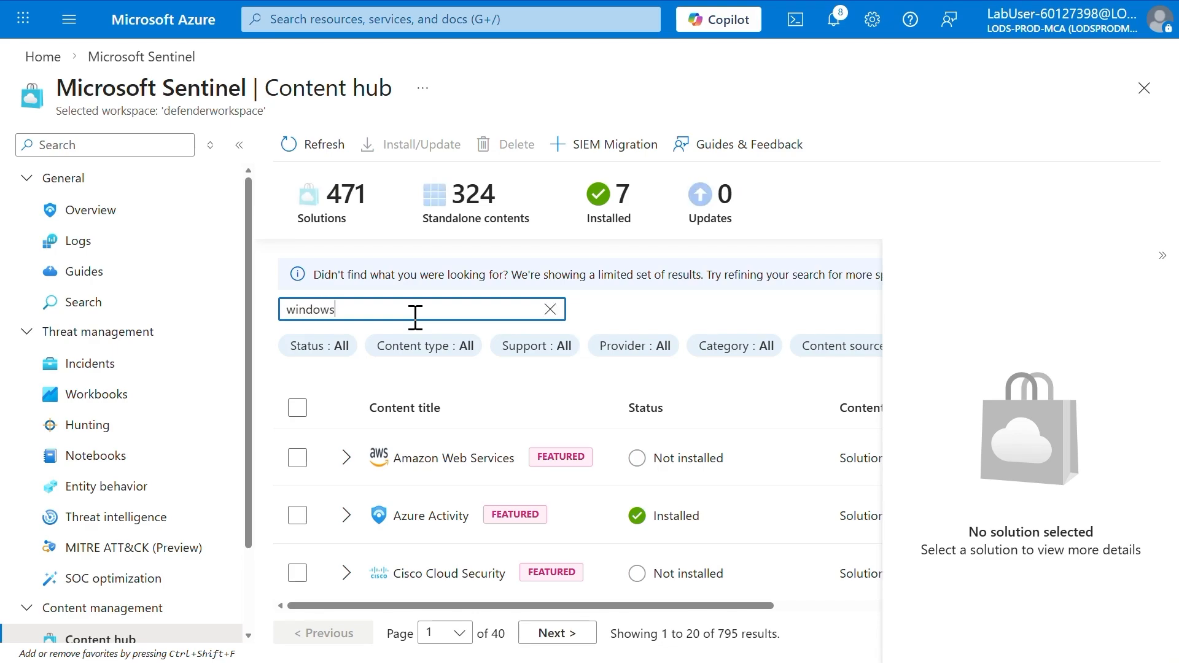
{"action": "type", "text": " securi"}
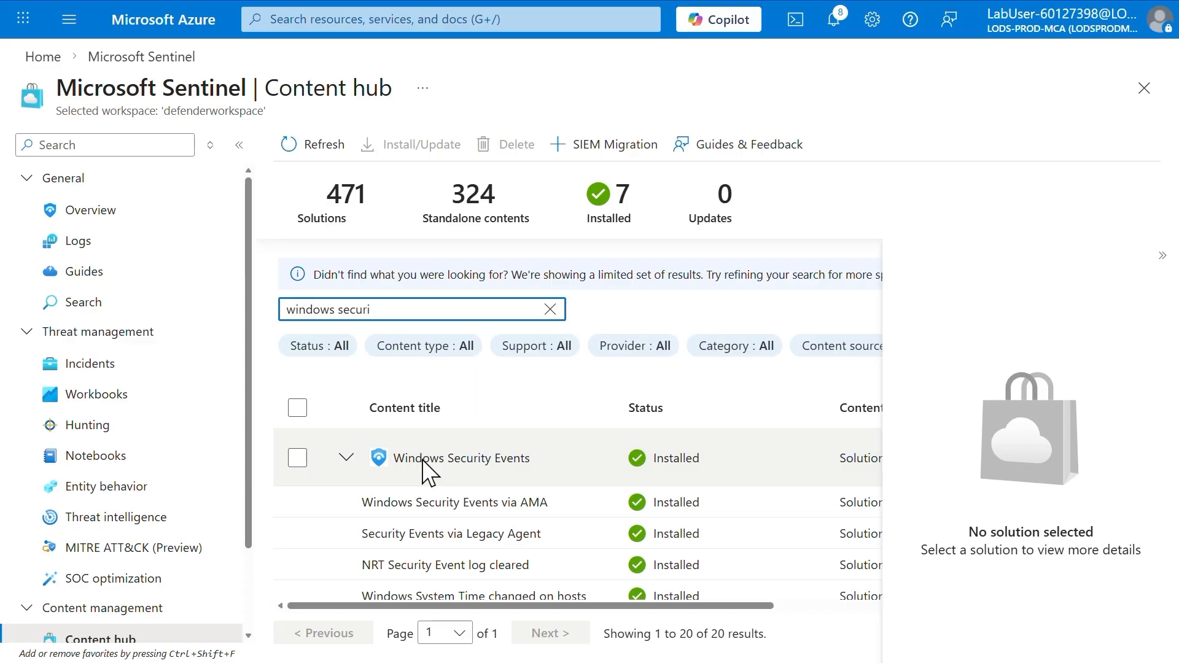
{"action": "left_click", "coordinate": [422, 458]}
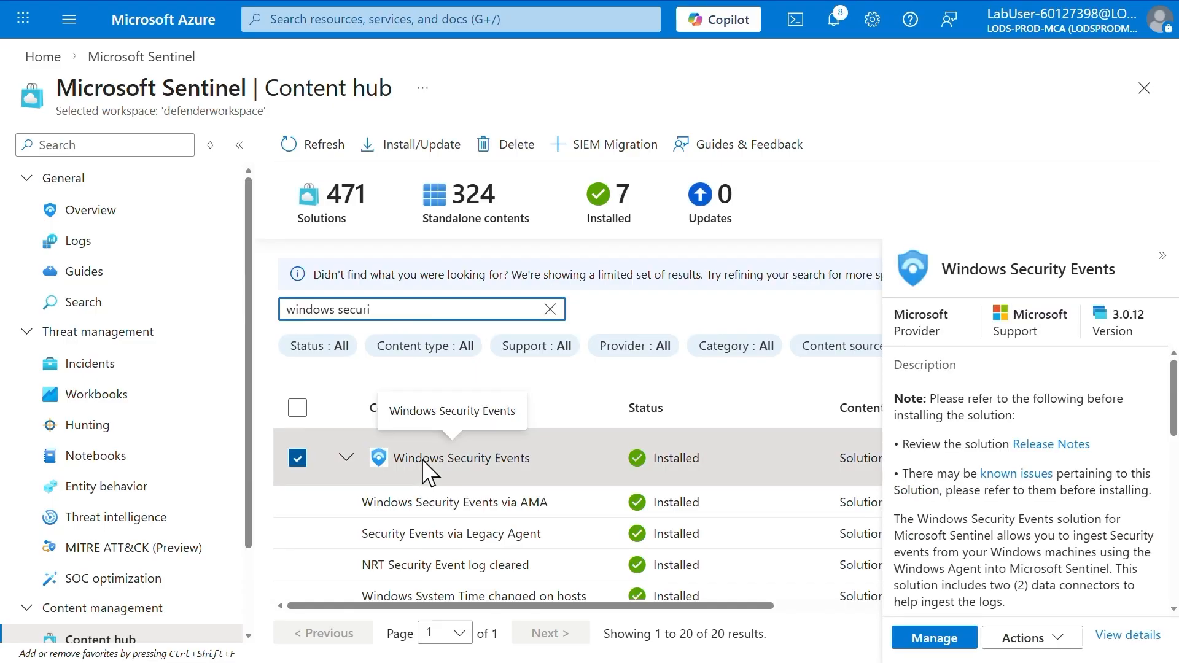
{"action": "left_click", "coordinate": [921, 639]}
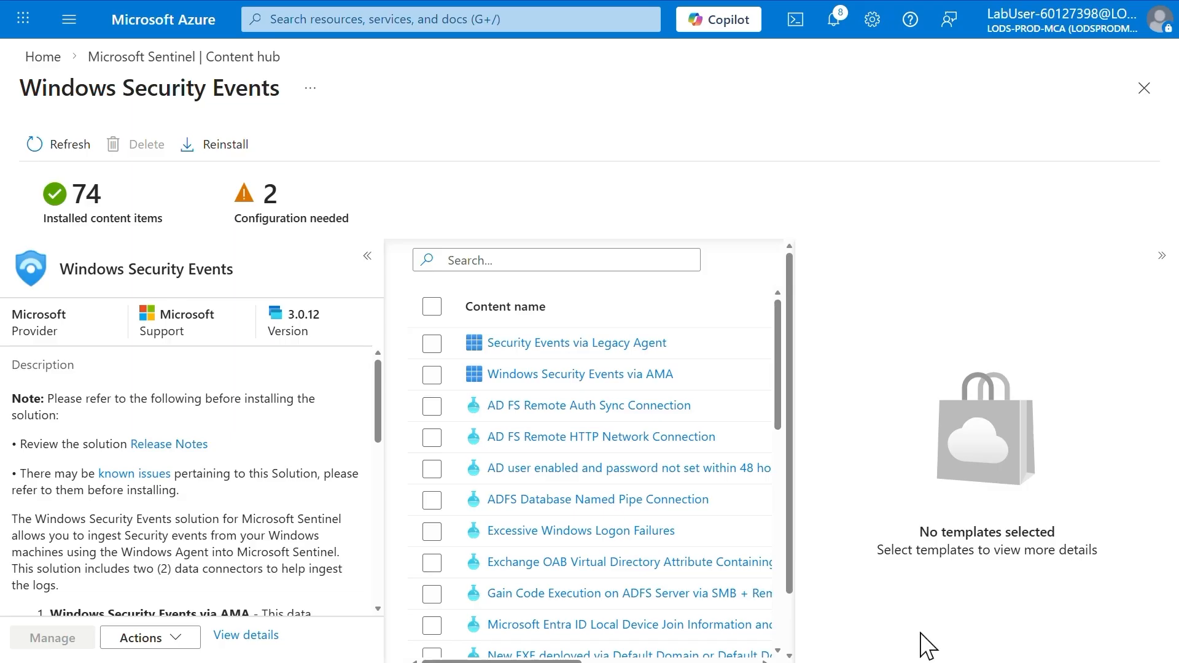
Open the connector page of Windows Security Events via AMA and start a new data collection rule
{"action": "left_click", "coordinate": [432, 375]}
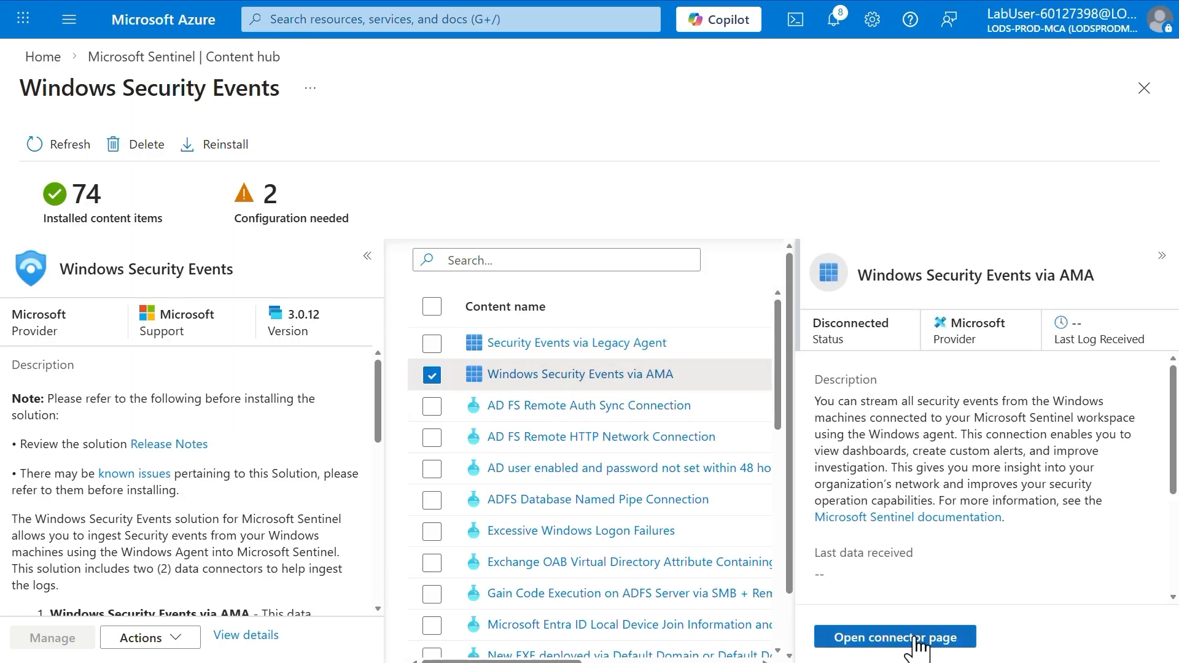
{"action": "left_click", "coordinate": [915, 642]}
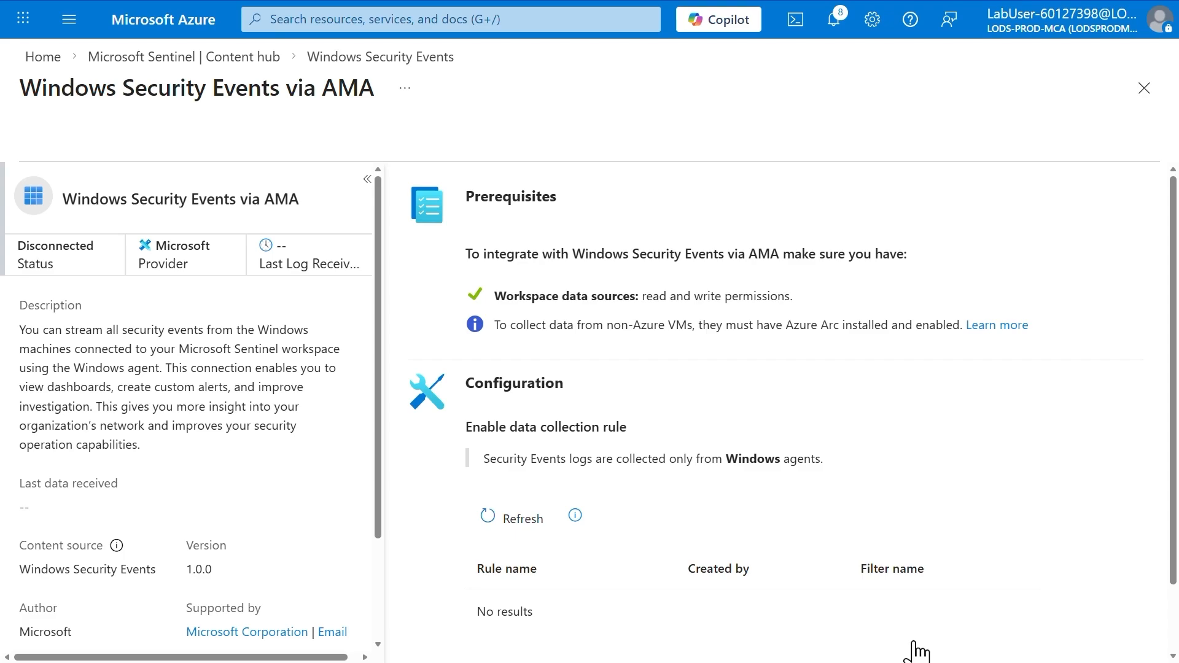
{"action": "scroll", "coordinate": [914, 652], "scroll_direction": "down", "scroll_amount": 1}
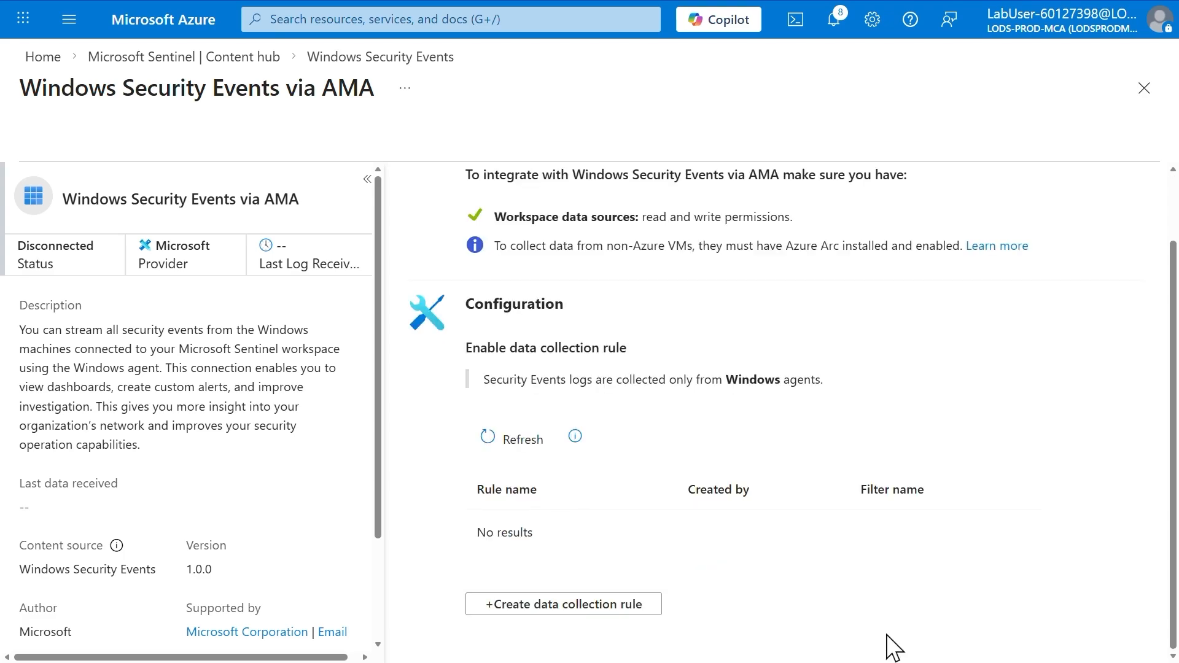
{"action": "left_click", "coordinate": [586, 611]}
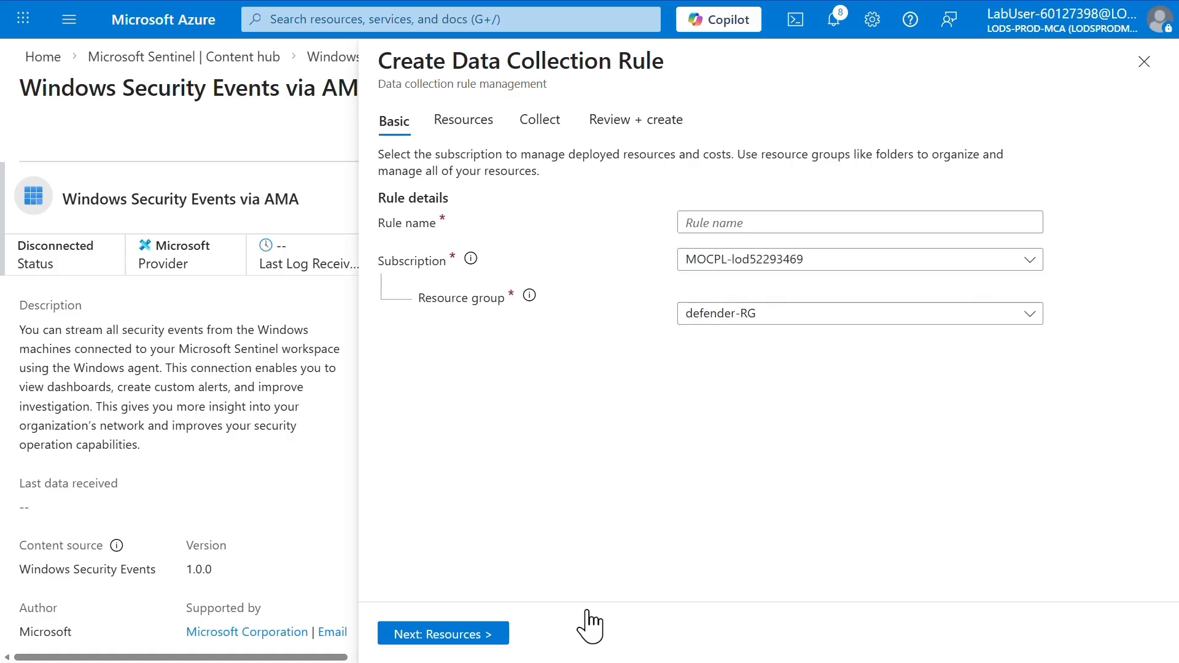
Name the data collection rule AZWINDCR, assign it to the resource group RG-AZWIN01 and continue to the resource selection
{"action": "left_click", "coordinate": [741, 223]}
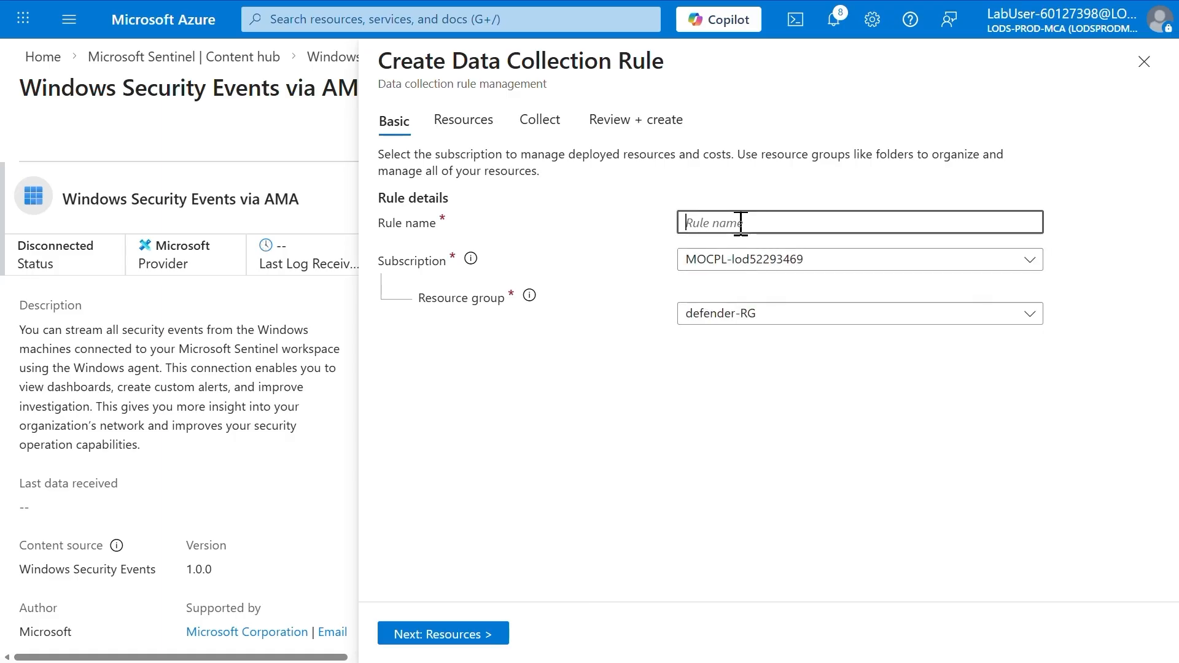
{"action": "type", "text": "AZWINDC"}
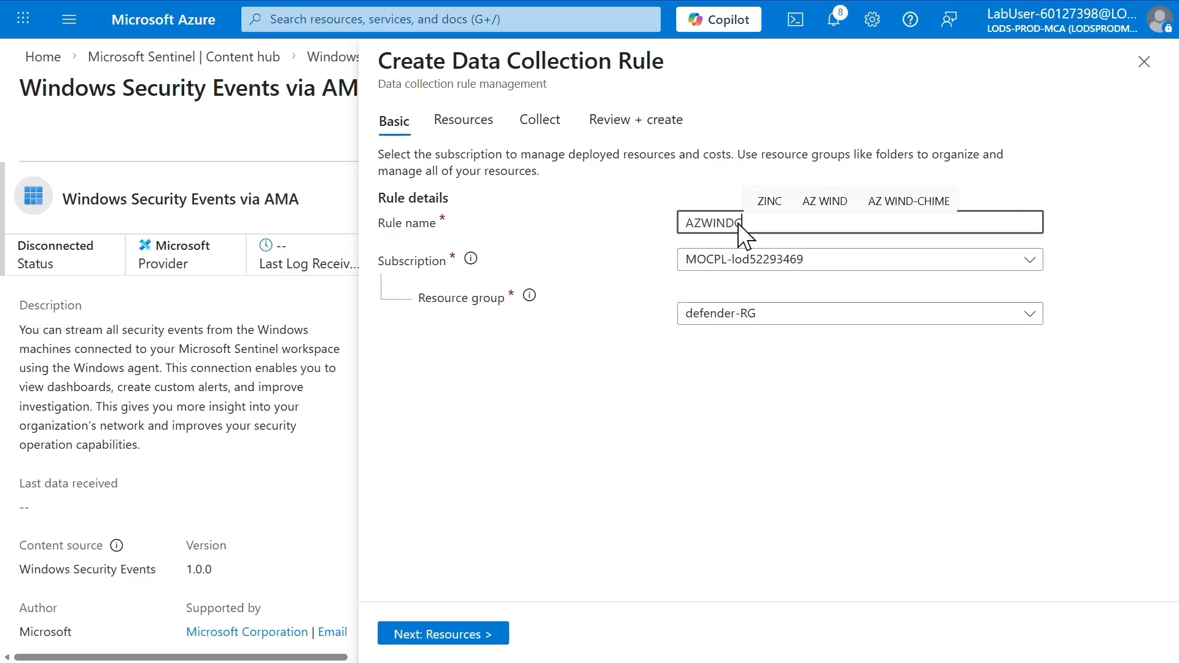
{"action": "type", "text": "R"}
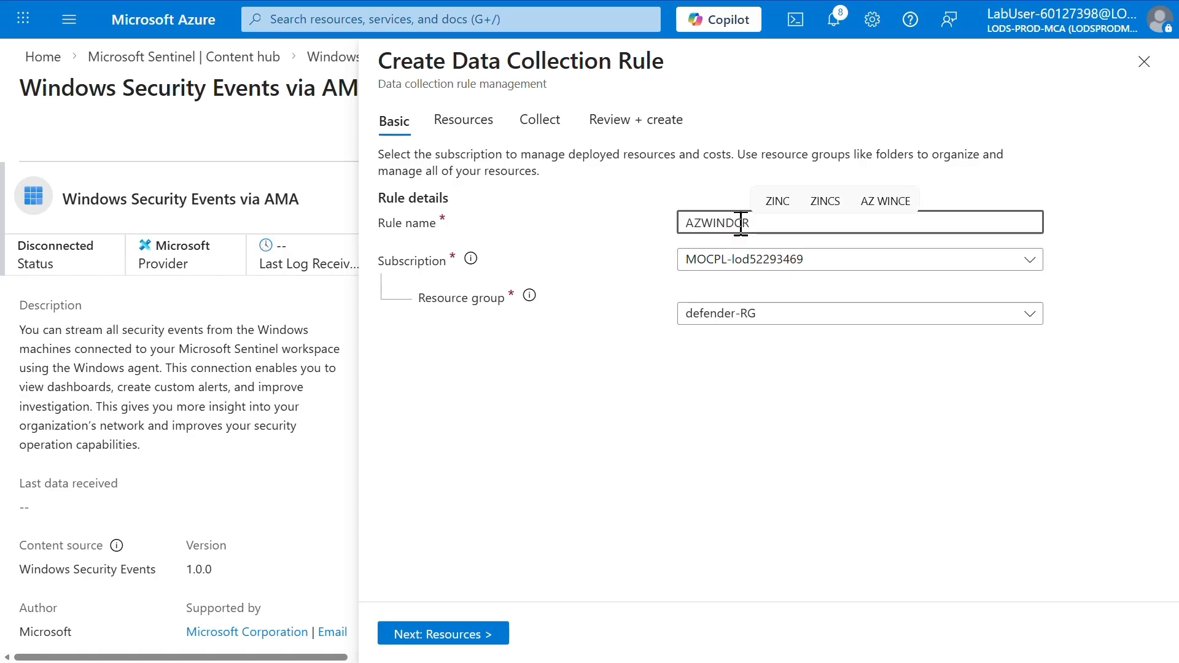
{"action": "left_click", "coordinate": [728, 316]}
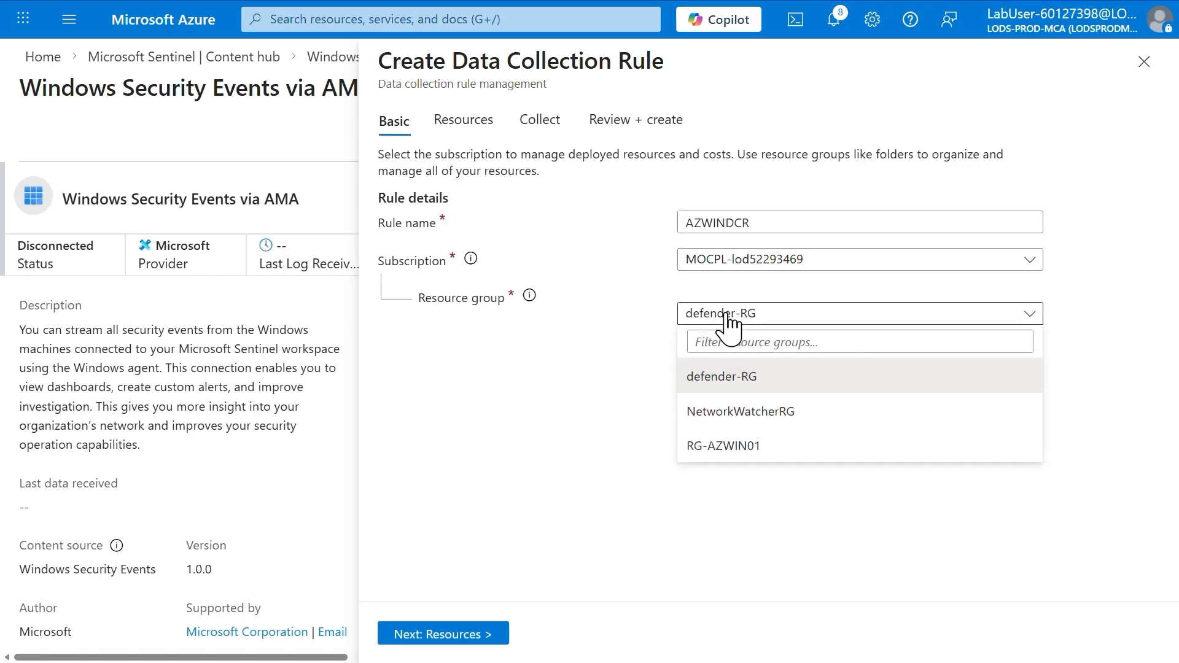
{"action": "left_click", "coordinate": [718, 448]}
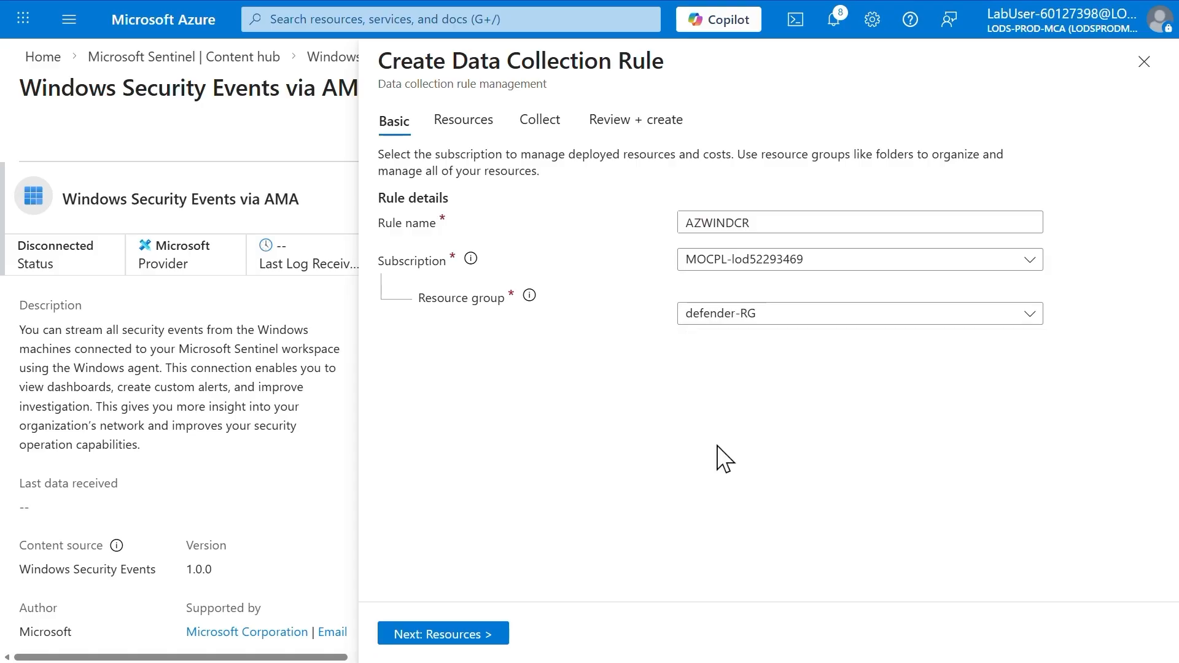
{"action": "left_click", "coordinate": [451, 638]}
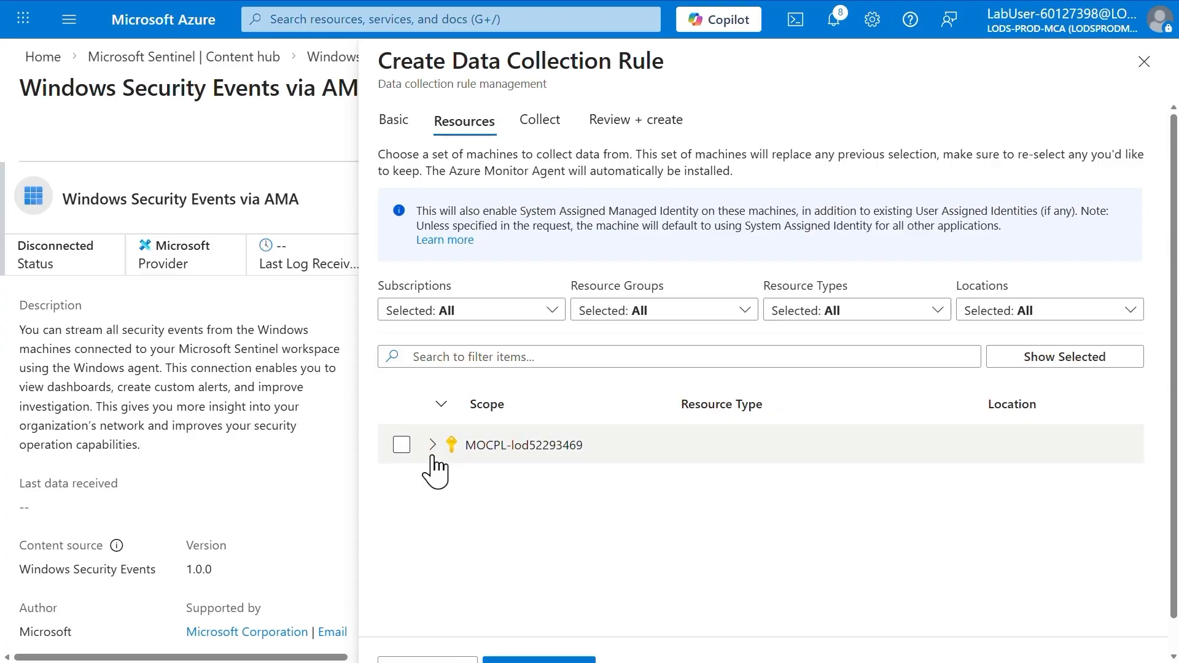
Select the virtual machine AZWIN01 under RG-AZWIN01 as the rule's data source and continue to the event collection settings
{"action": "left_click", "coordinate": [433, 444]}
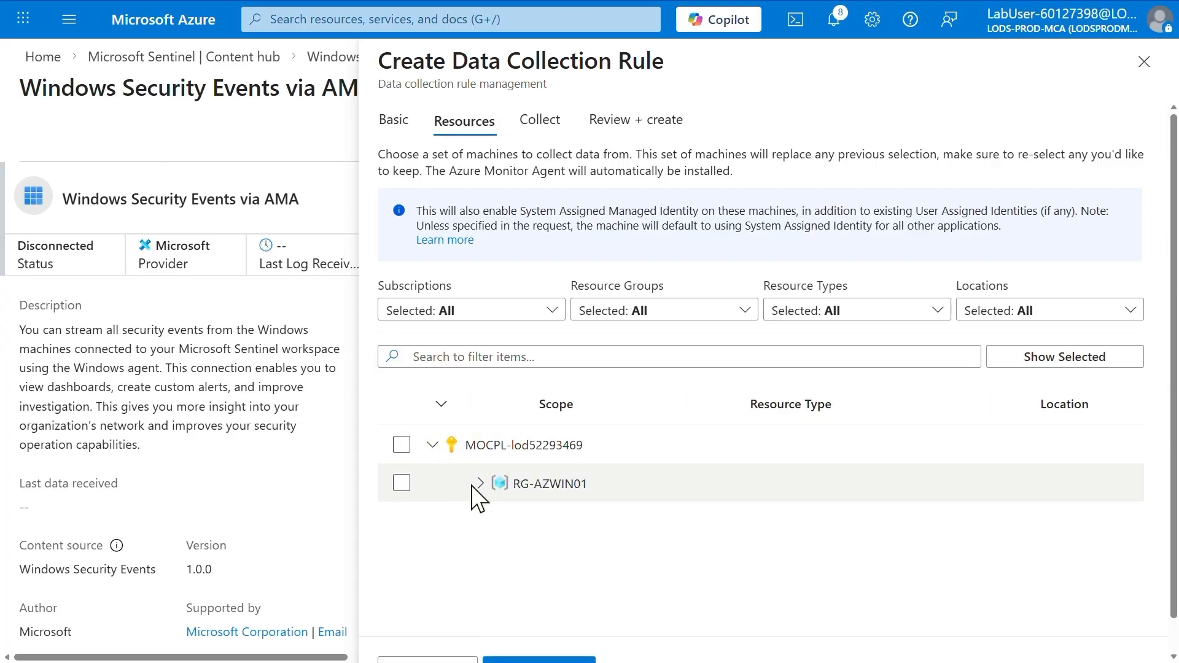
{"action": "left_click", "coordinate": [480, 484]}
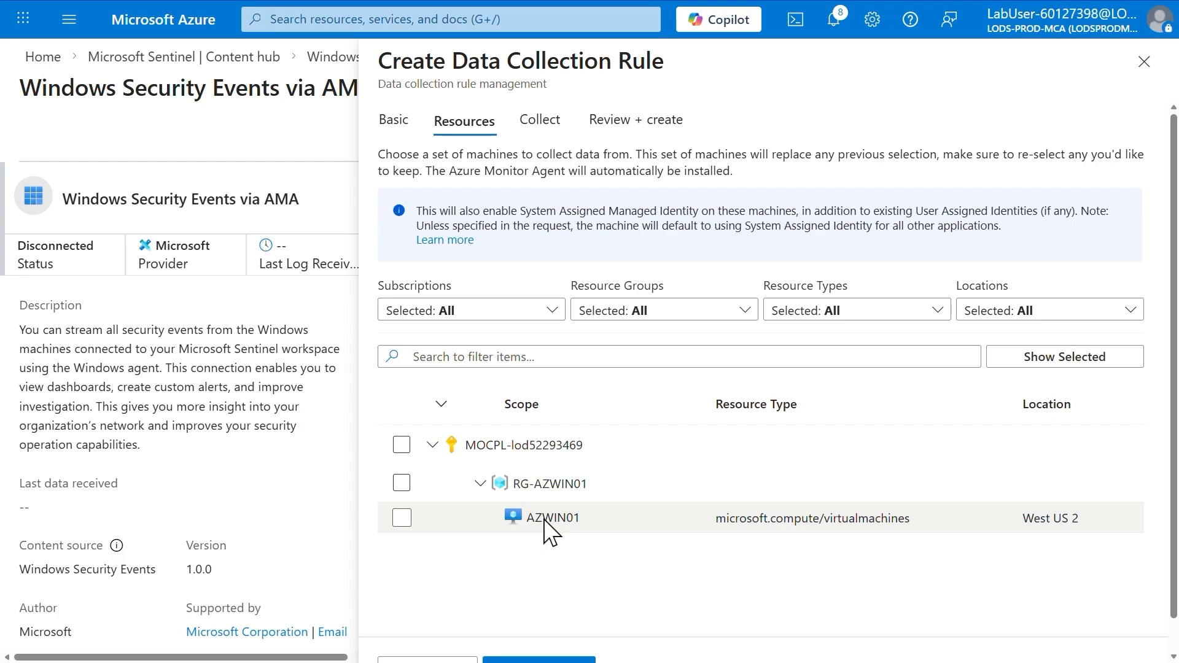
{"action": "left_click", "coordinate": [402, 518]}
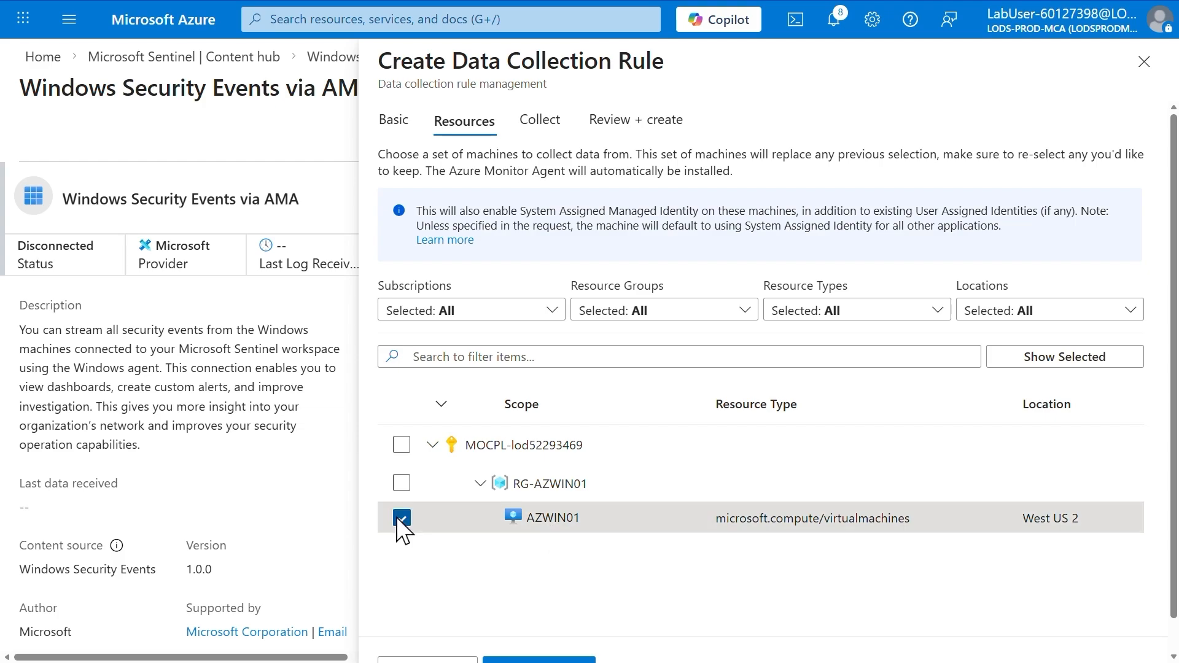
{"action": "scroll", "coordinate": [434, 543], "scroll_direction": "down", "scroll_amount": 1}
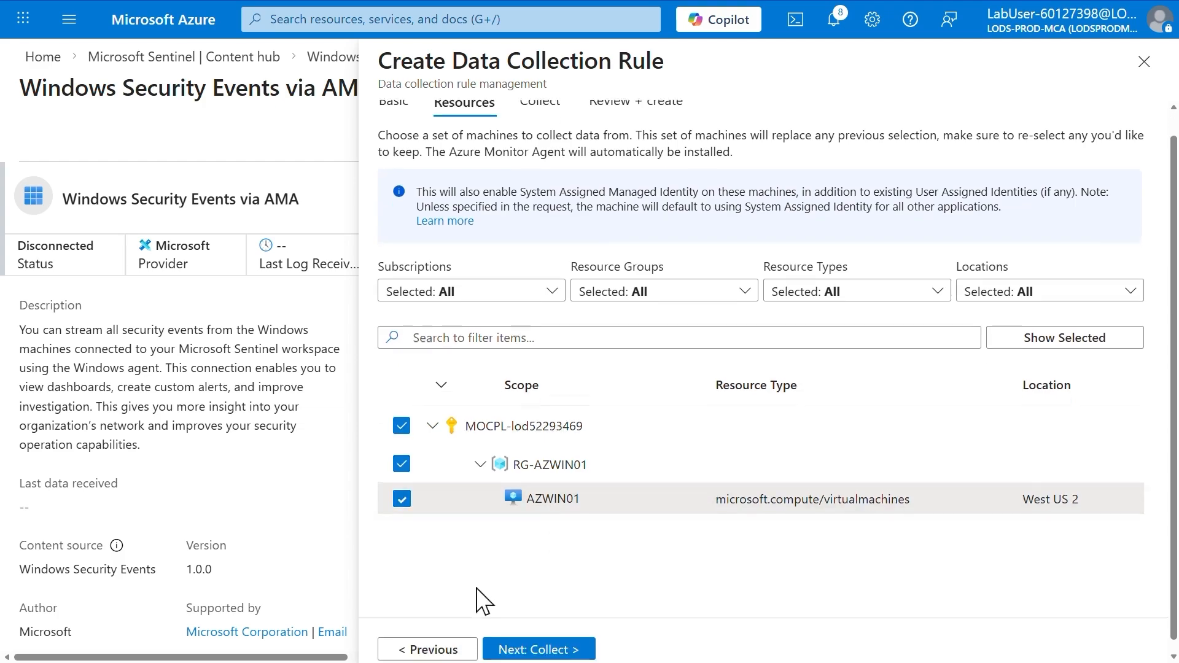
{"action": "left_click", "coordinate": [538, 641]}
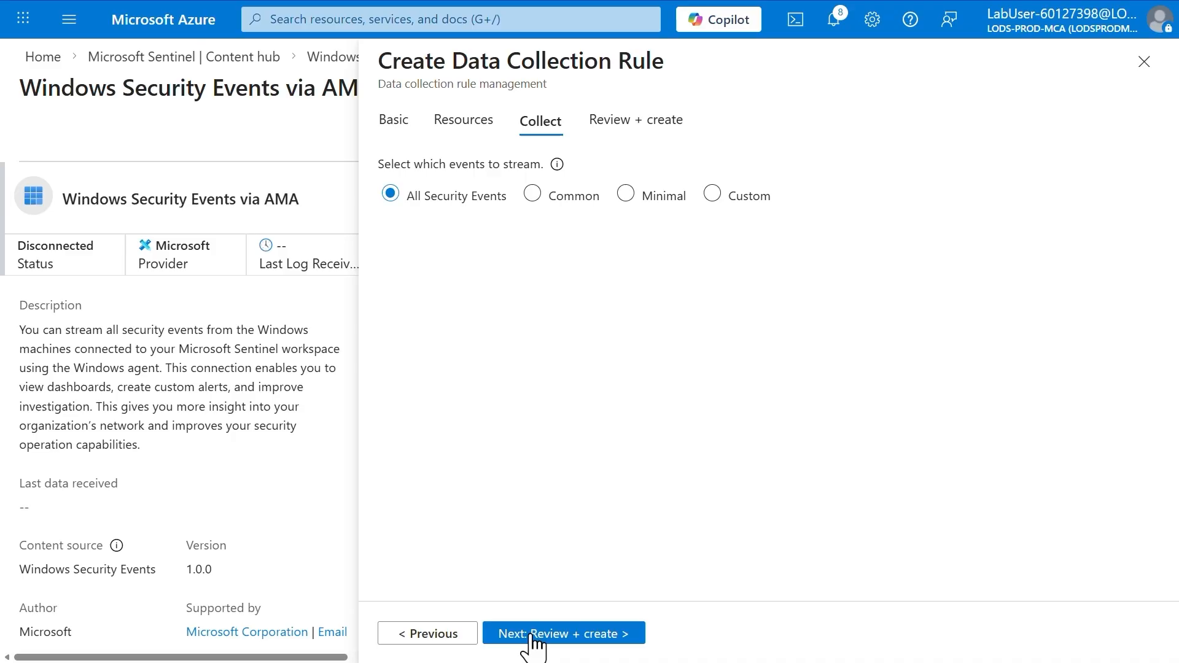
Keep All Security Events as the streamed events and create the data collection rule
{"action": "left_click", "coordinate": [532, 638]}
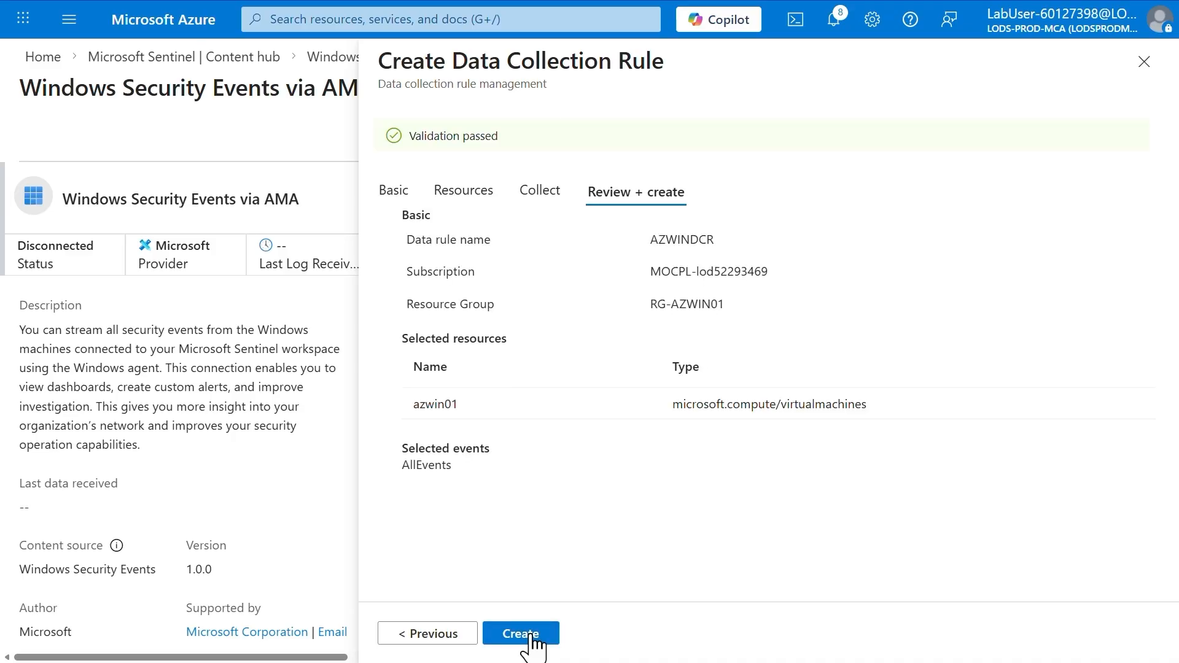
{"action": "left_click", "coordinate": [532, 638]}
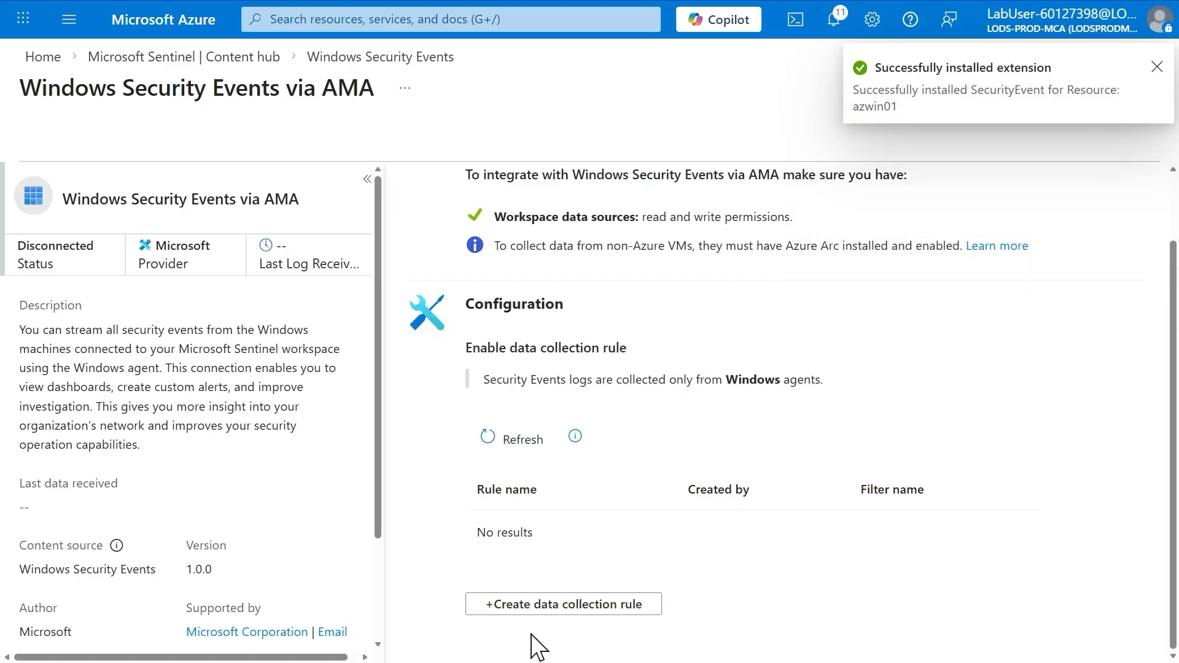
{"action": "left_click", "coordinate": [1156, 68]}
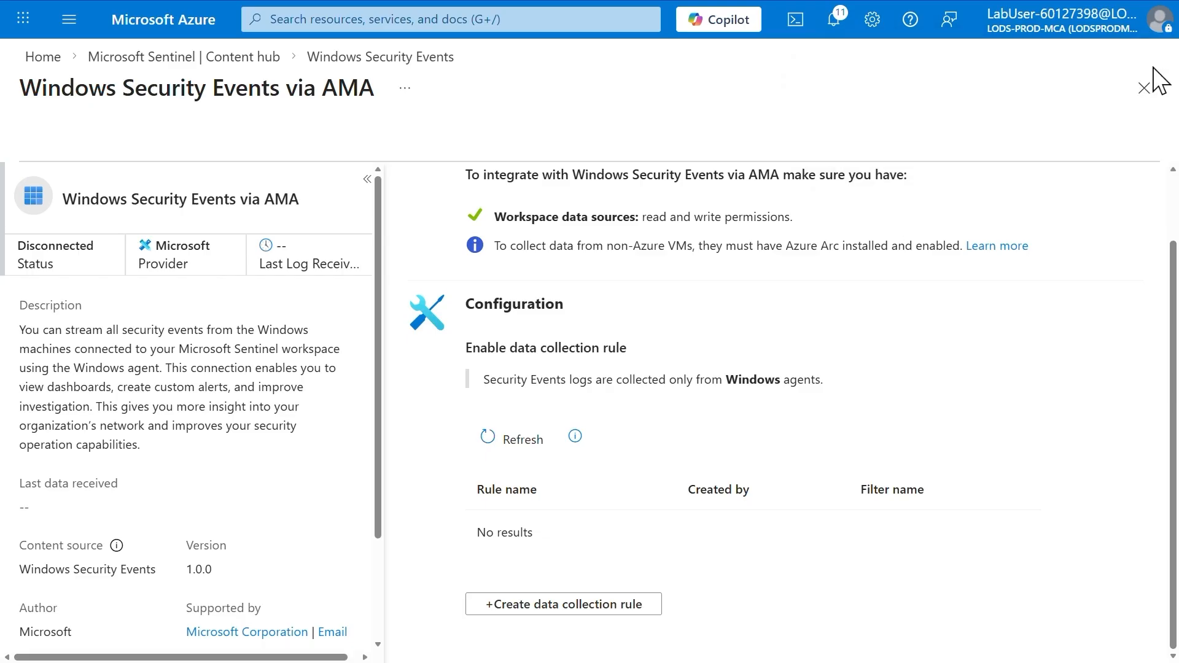
Reopen the Windows Security Events via AMA connector page and refresh its list of data collection rules
{"action": "left_click", "coordinate": [1143, 89]}
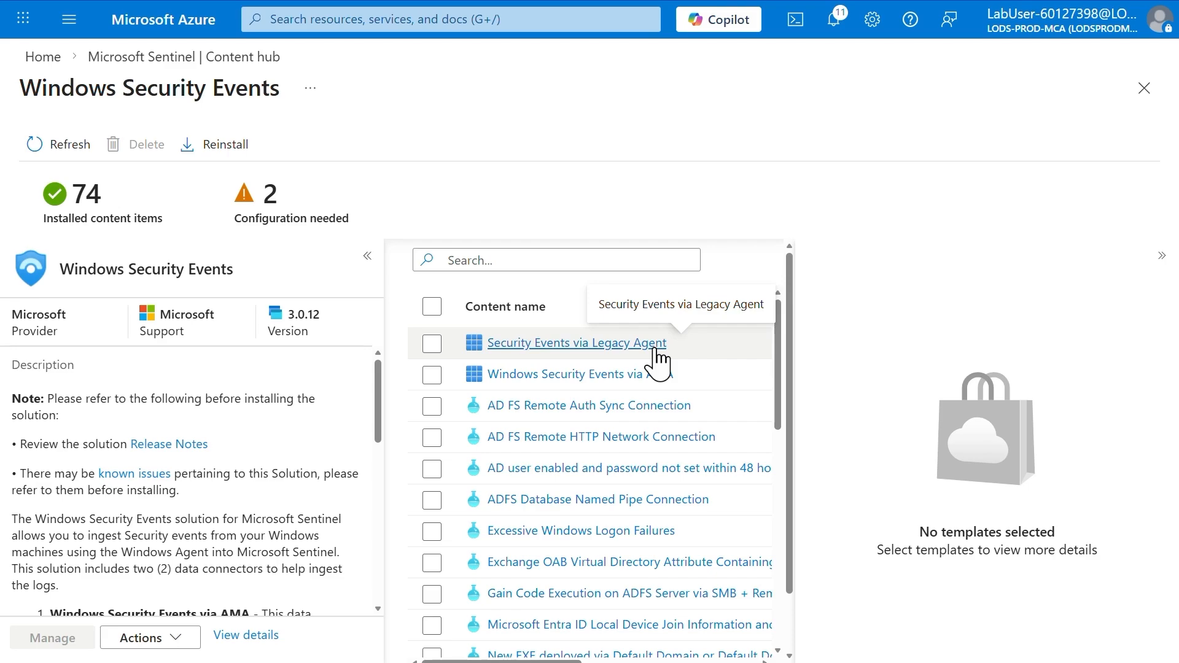
{"action": "left_click", "coordinate": [437, 379]}
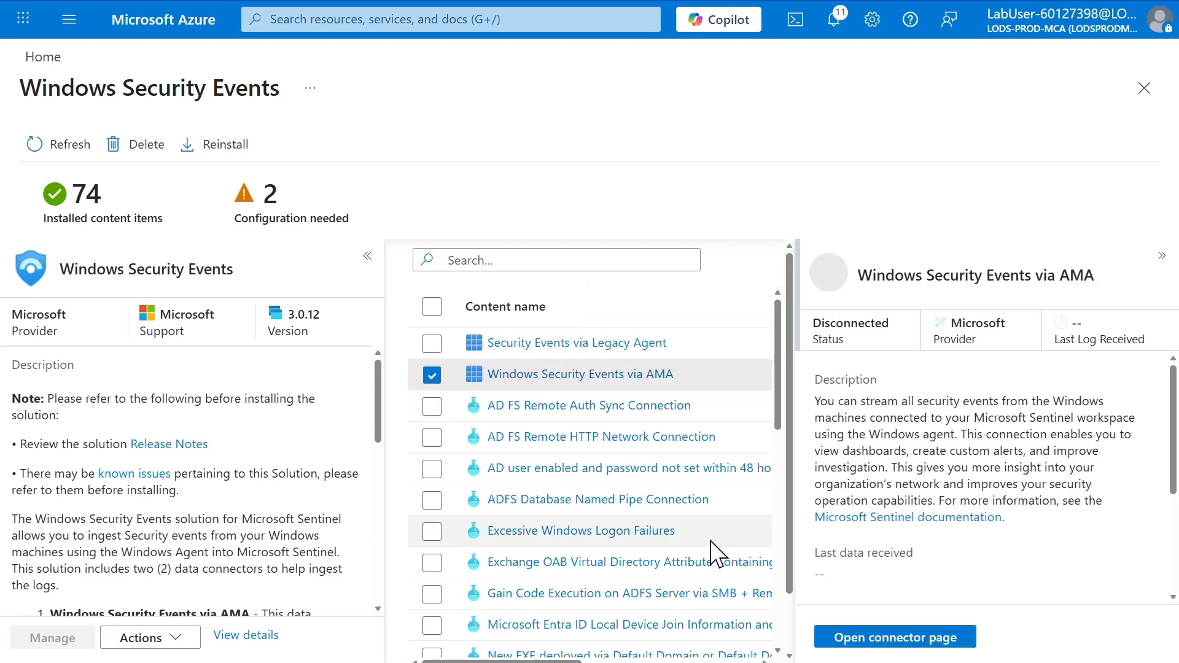
{"action": "left_click", "coordinate": [857, 642]}
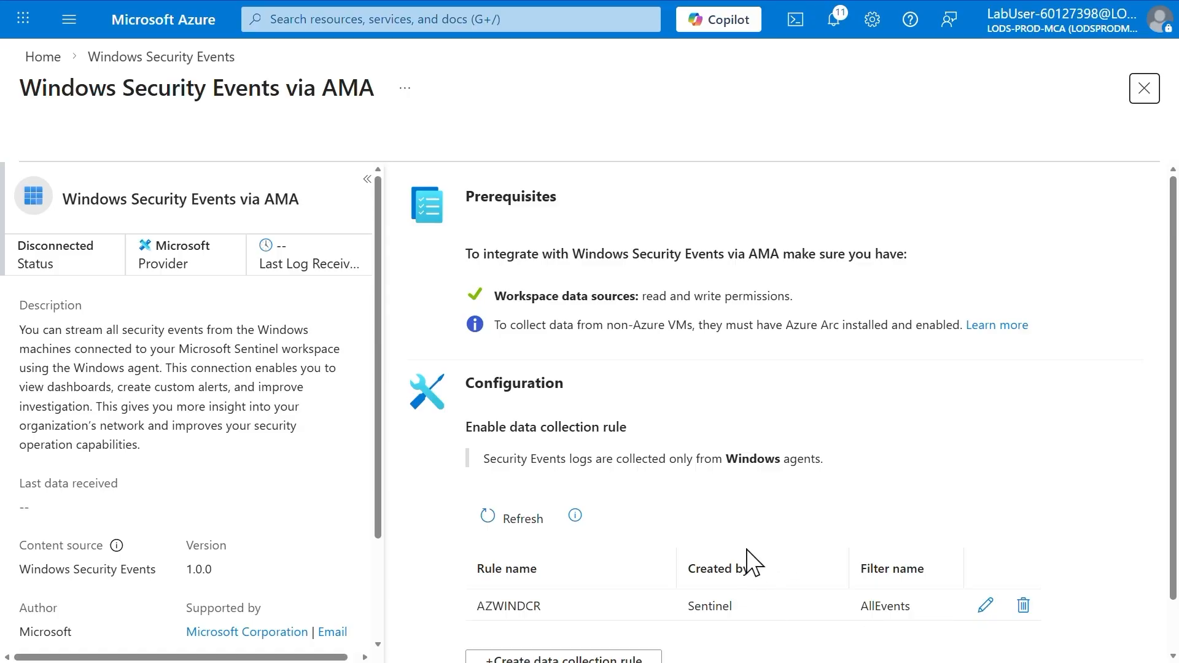
{"action": "left_click", "coordinate": [498, 518]}
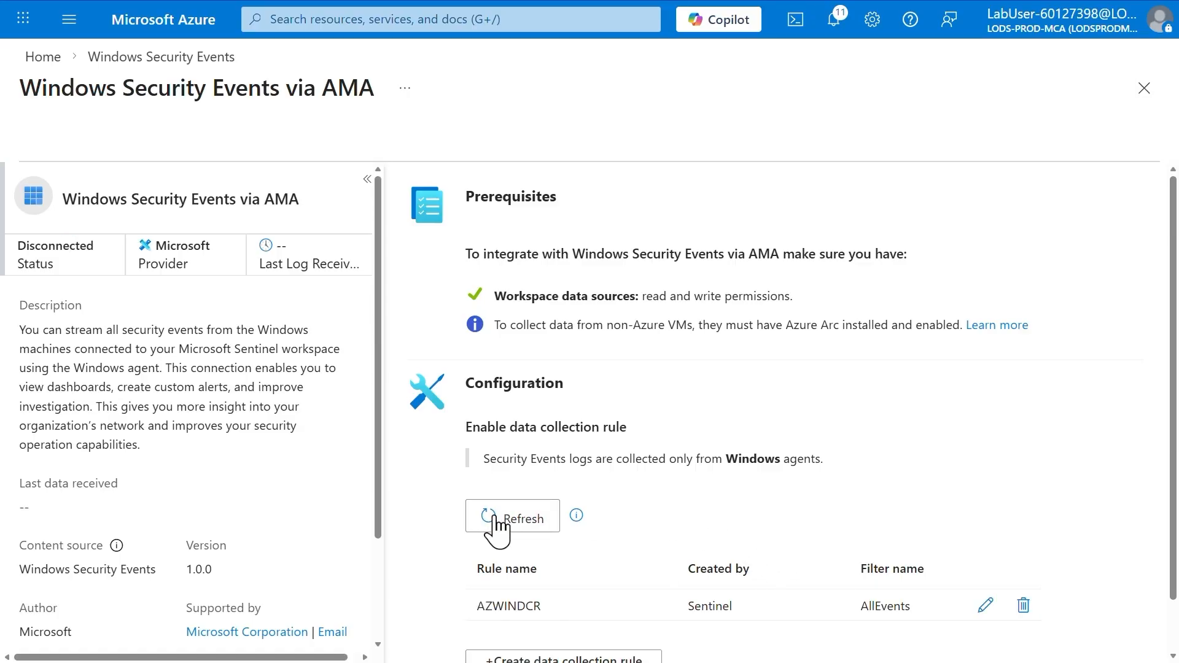